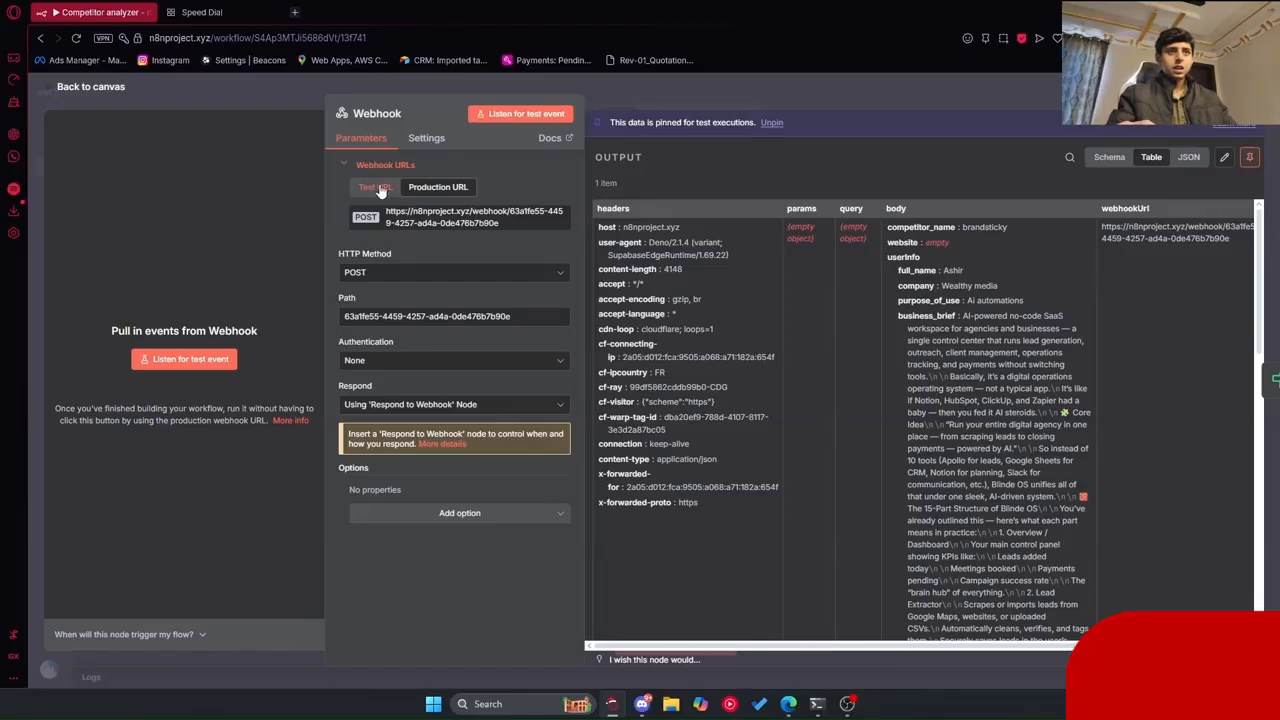
Step: Check the Webhook node's test URL, and paste the full-stack Competitor Analyzer Workflow prompt into Lovable's prompt box
click(622, 102)
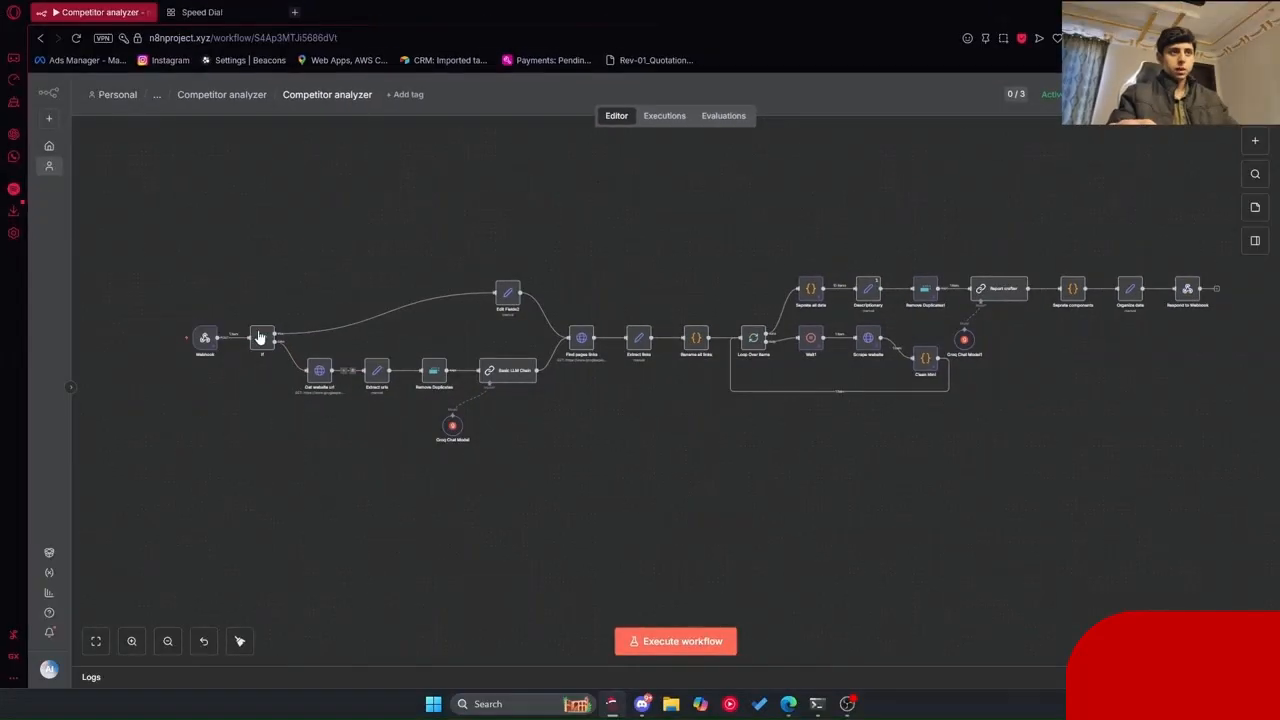
double_click(207, 338)
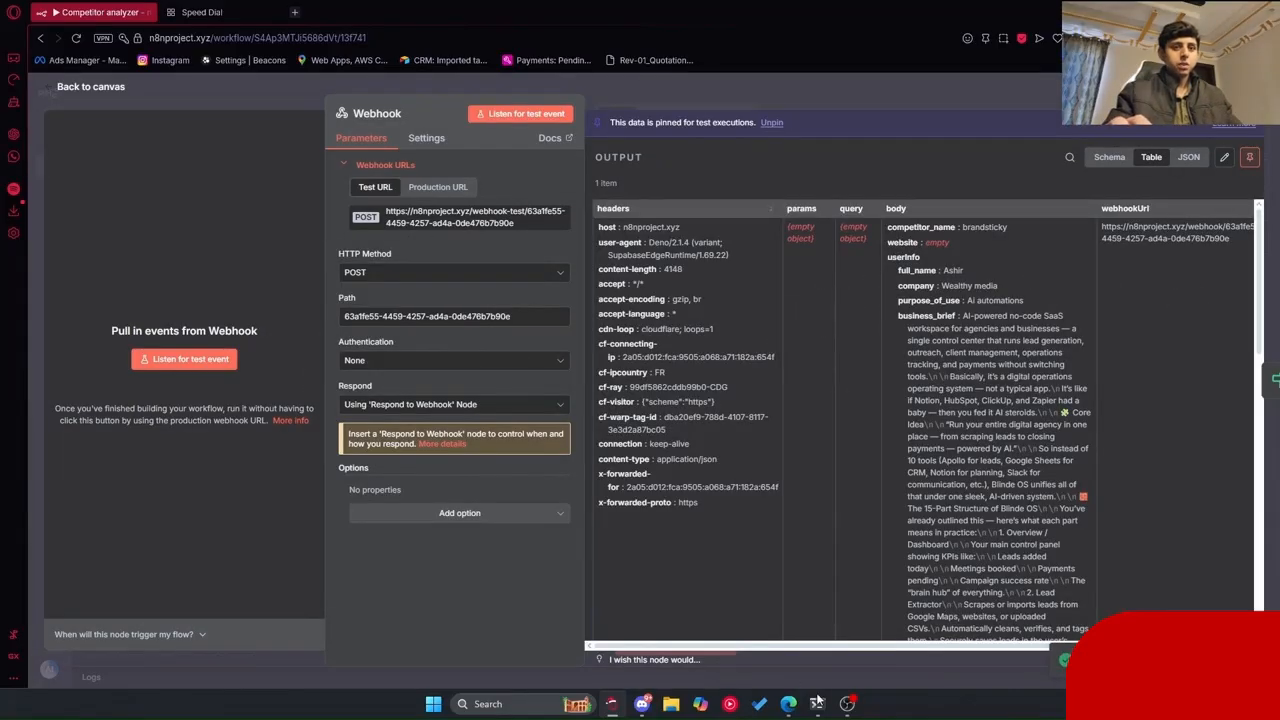
click(788, 704)
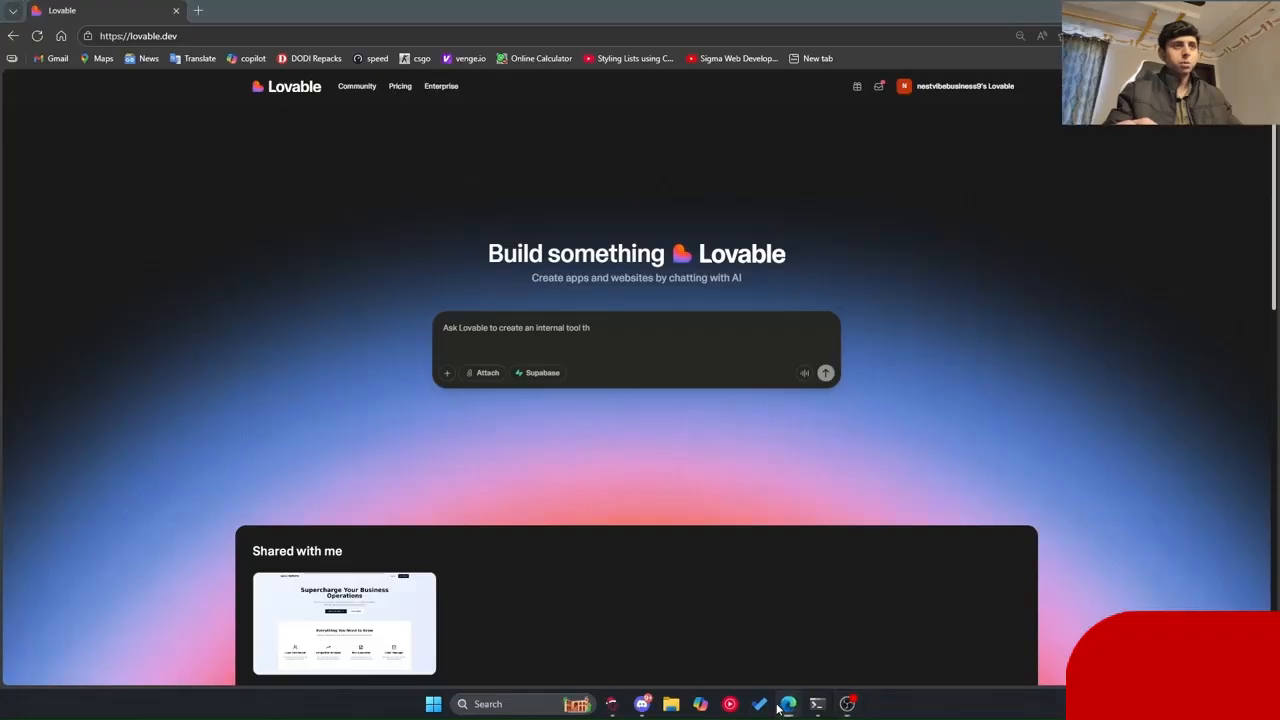
click(629, 342)
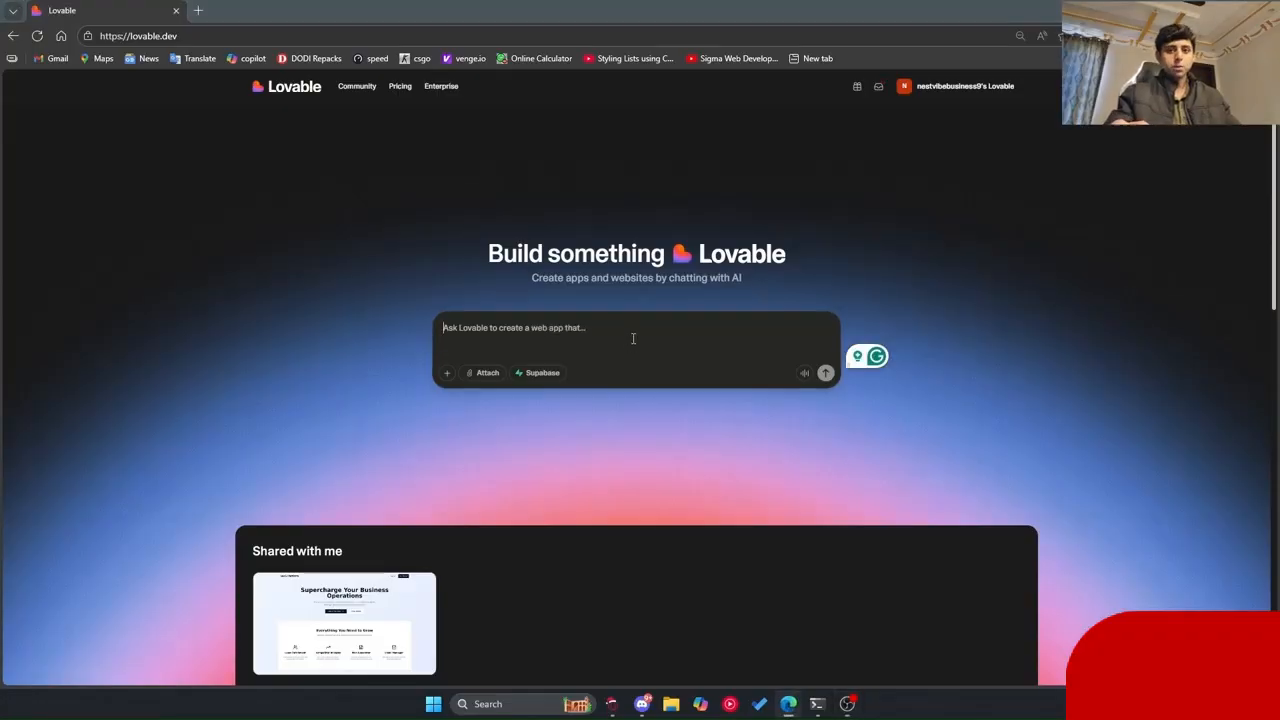
key(ctrl+v)
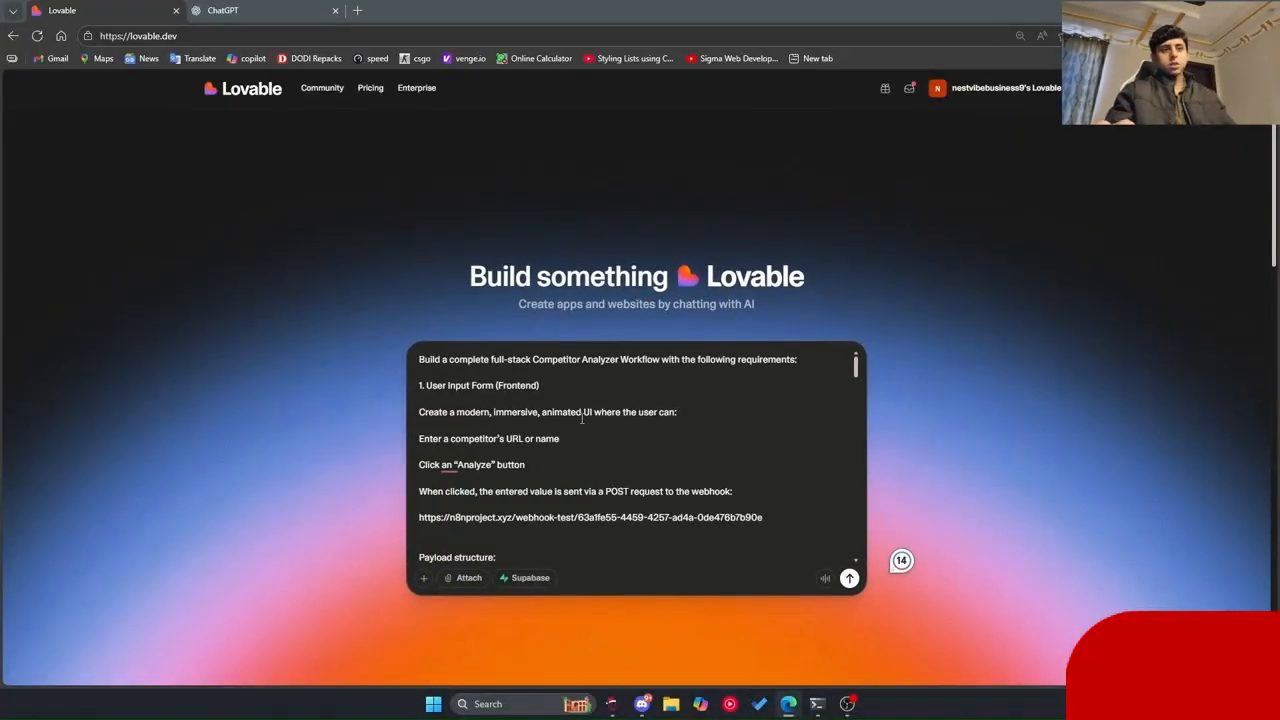
Step: Compare the webhook address in the Lovable prompt with the test URL of the Webhook node in n8n
click(630, 370)
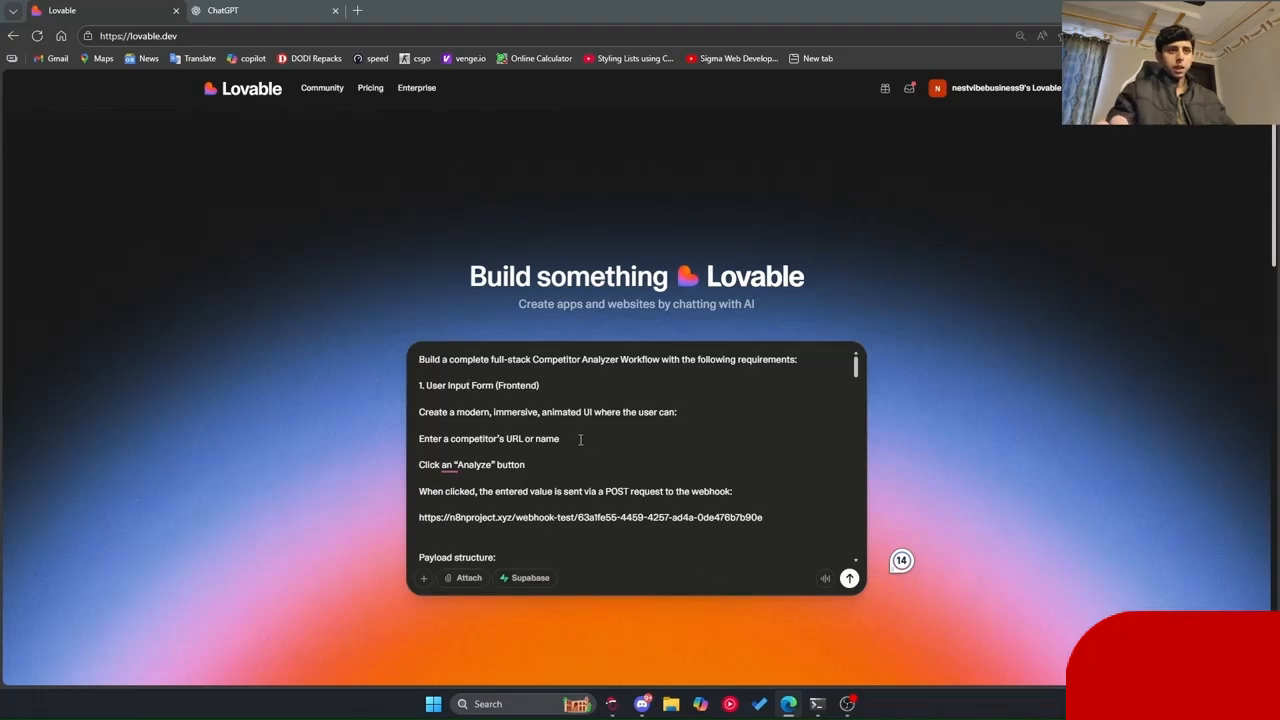
scroll(583, 436, down, 3)
scroll(461, 424, up, 1)
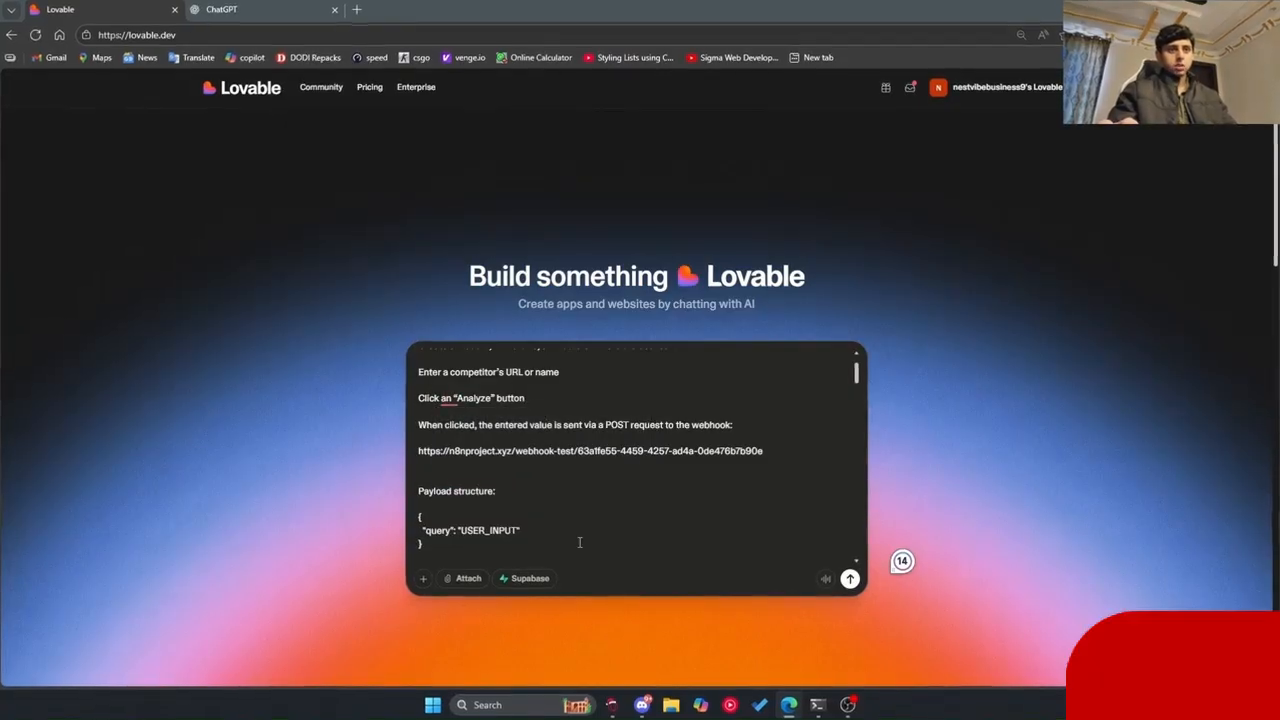
click(589, 460)
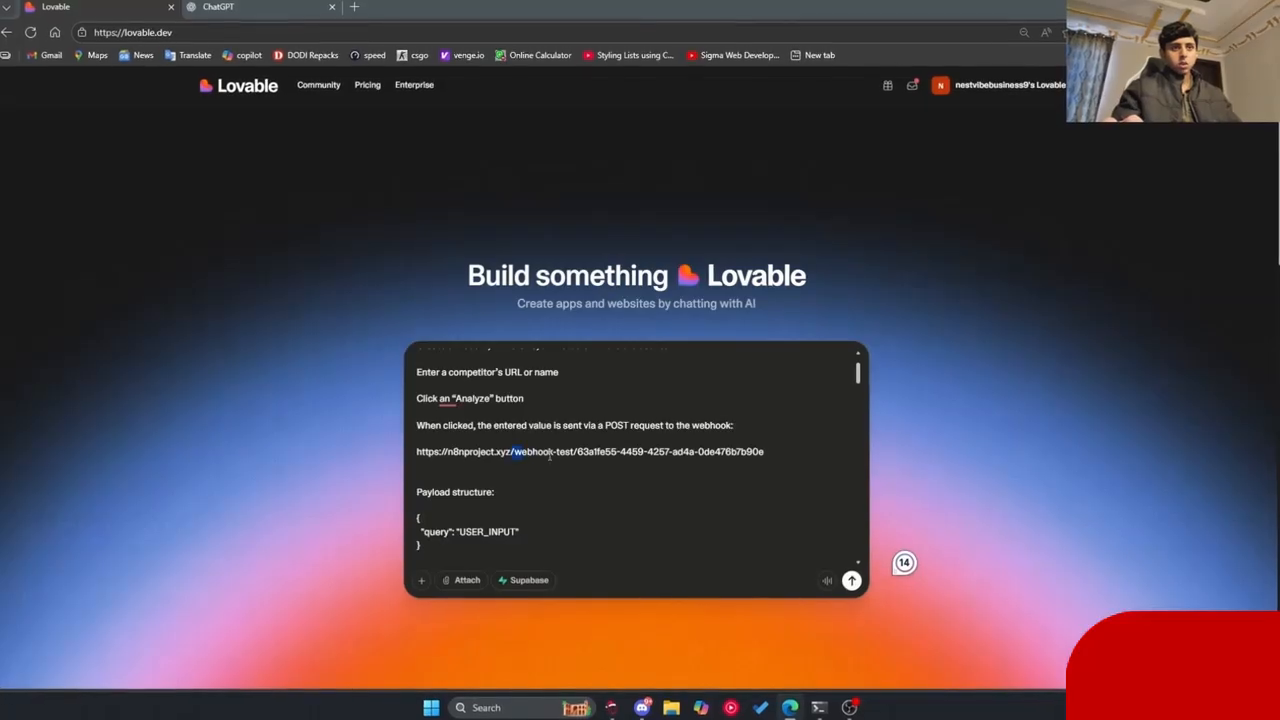
mouse_move(642, 706)
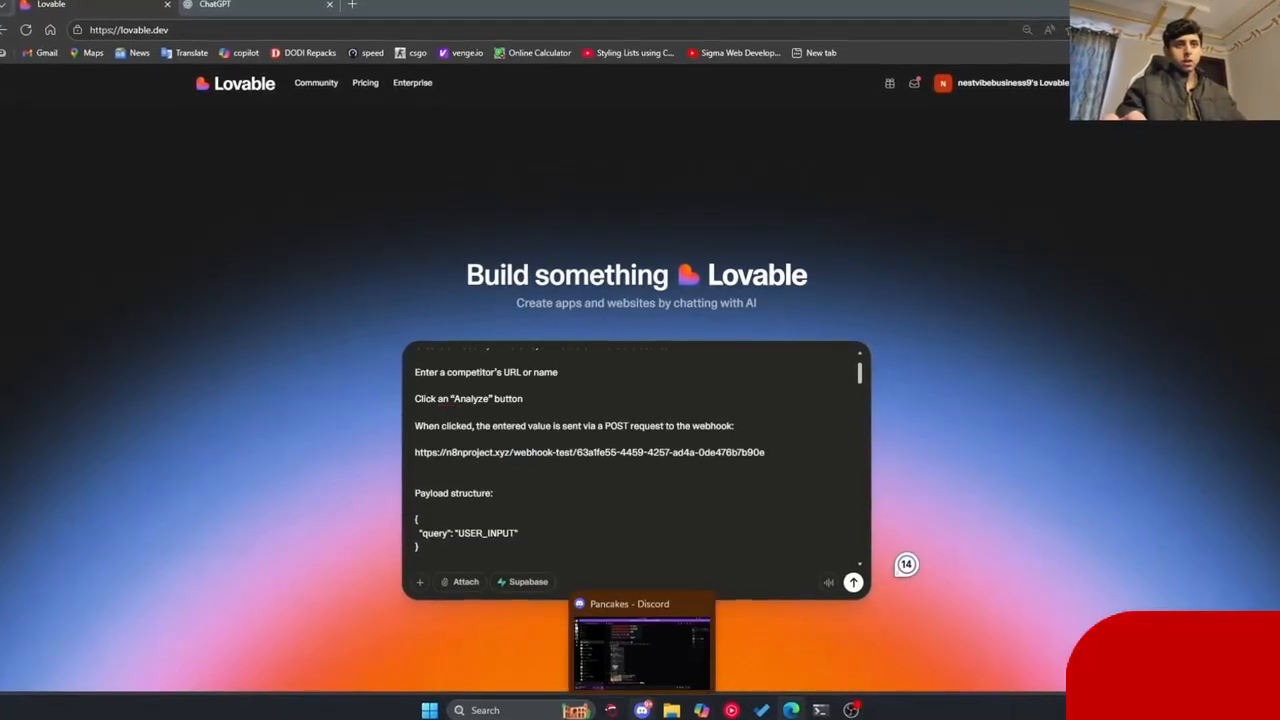
click(643, 650)
click(317, 100)
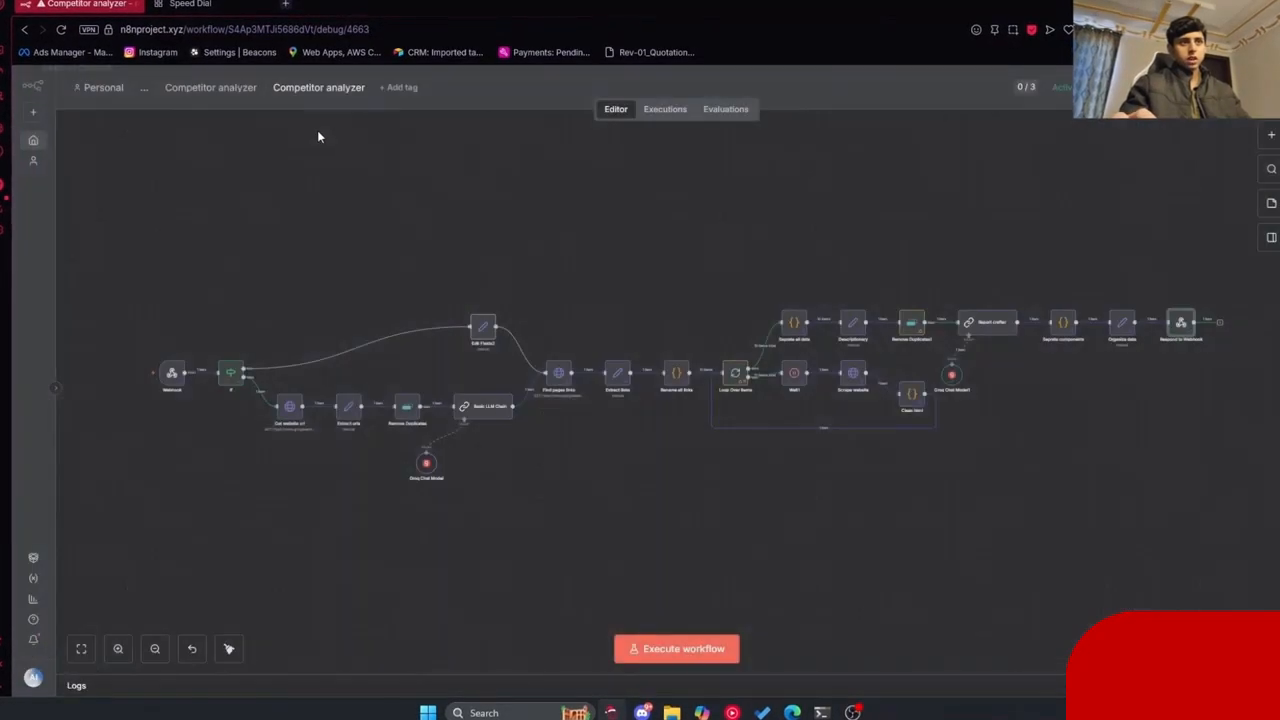
double_click(172, 373)
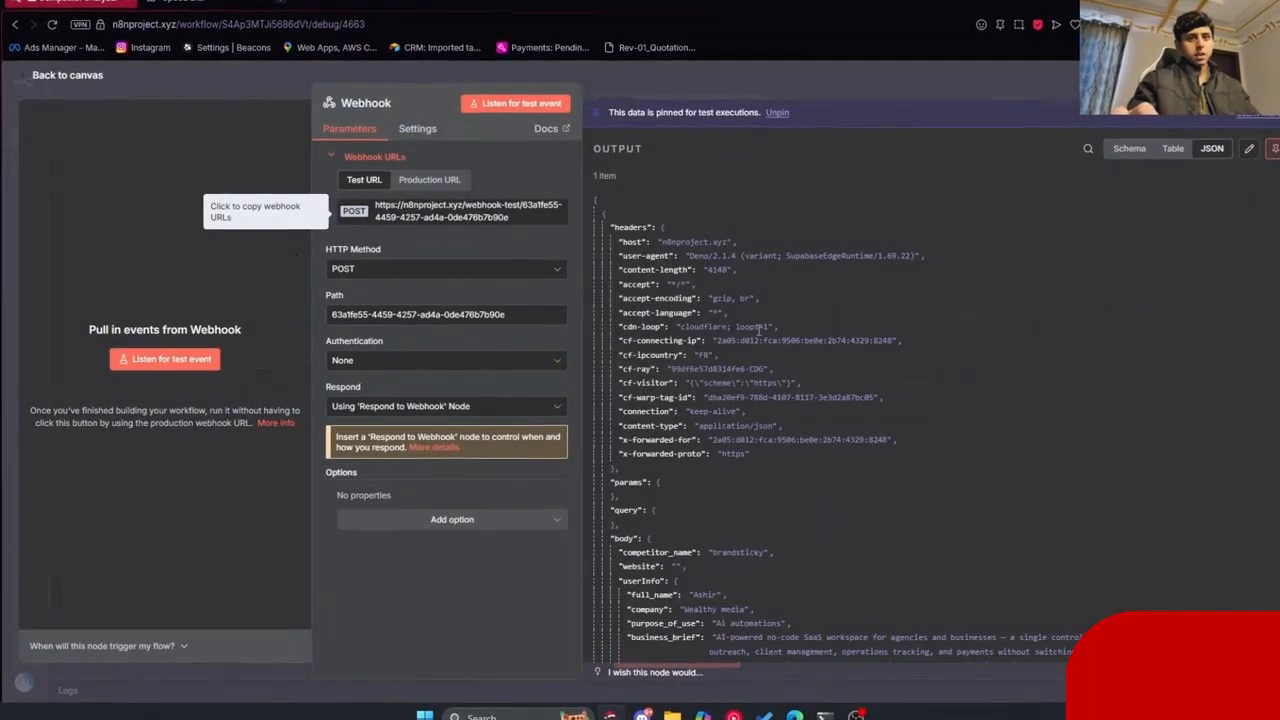
click(797, 716)
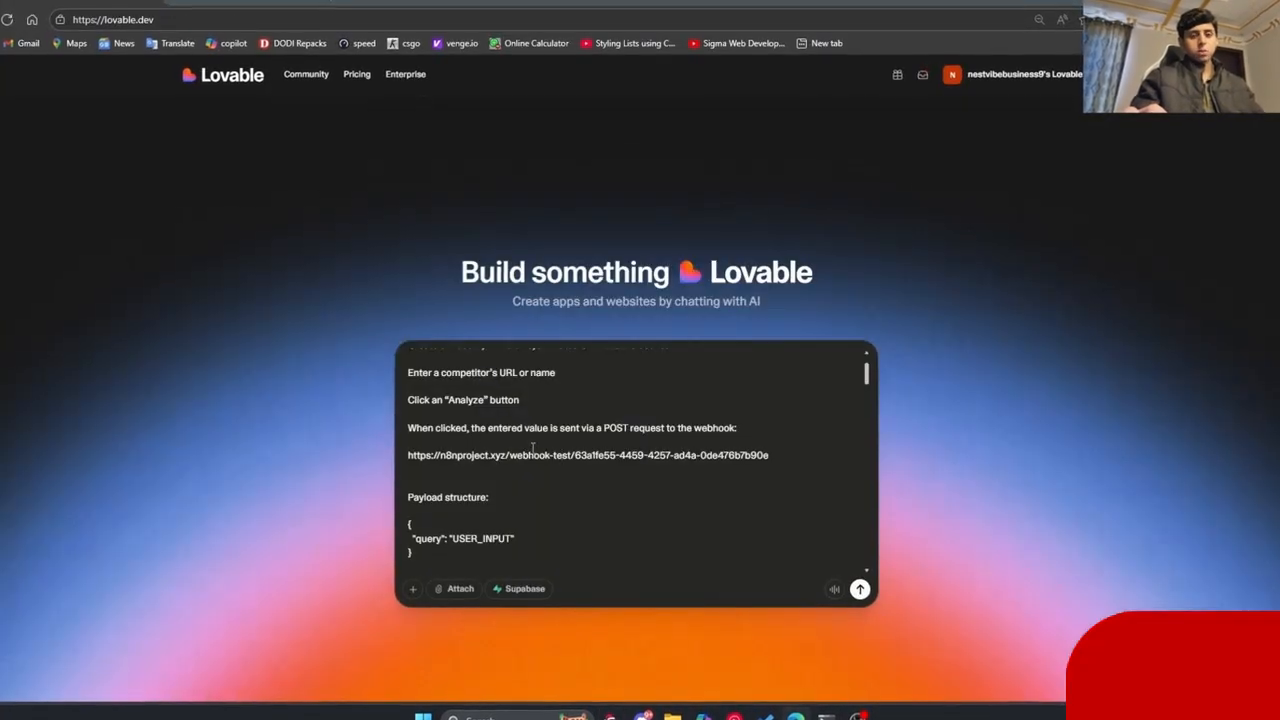
click(561, 456)
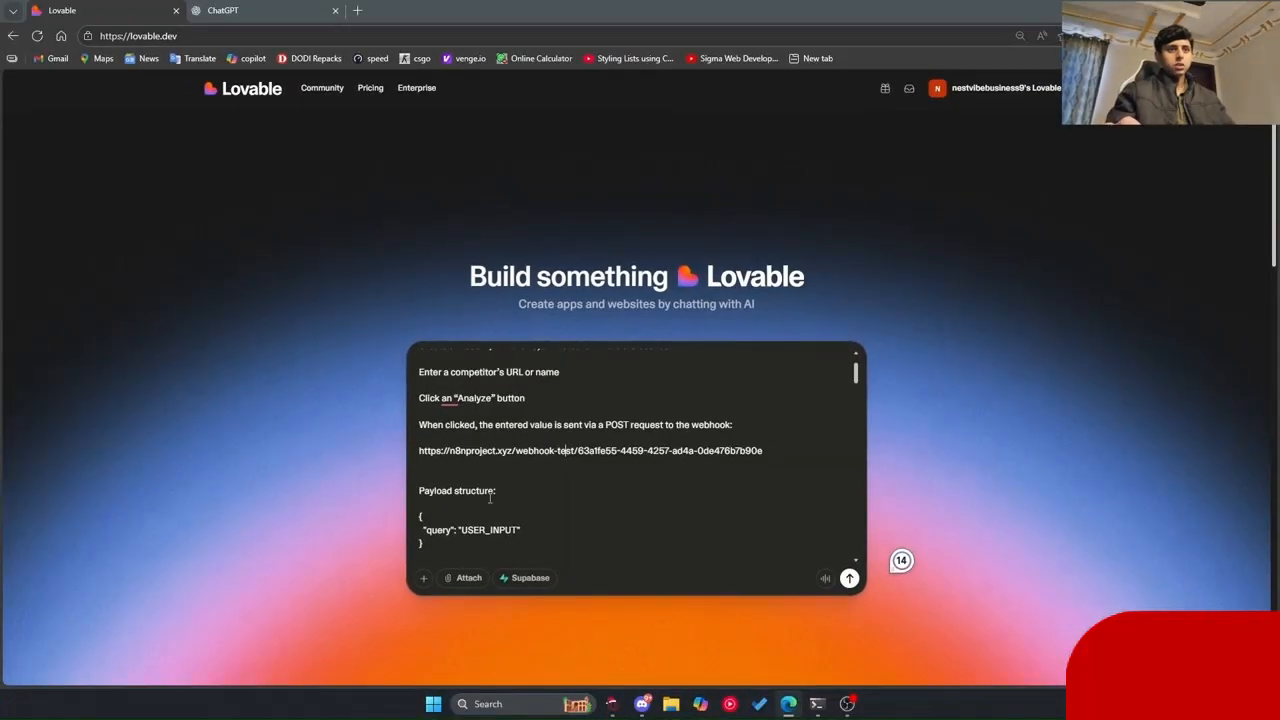
Step: Review the rest of the prompt, from the payload structure and response handling through to the Final Outcome section
scroll(490, 499, down, 1)
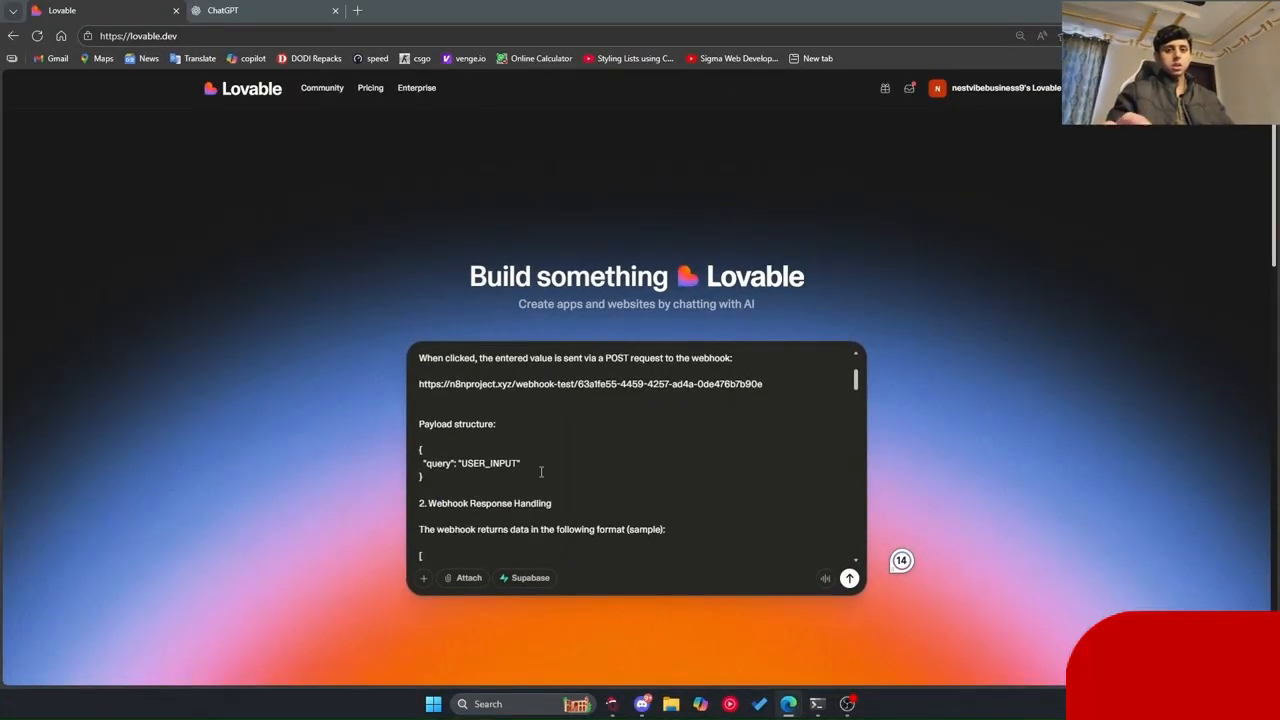
scroll(527, 484, down, 5)
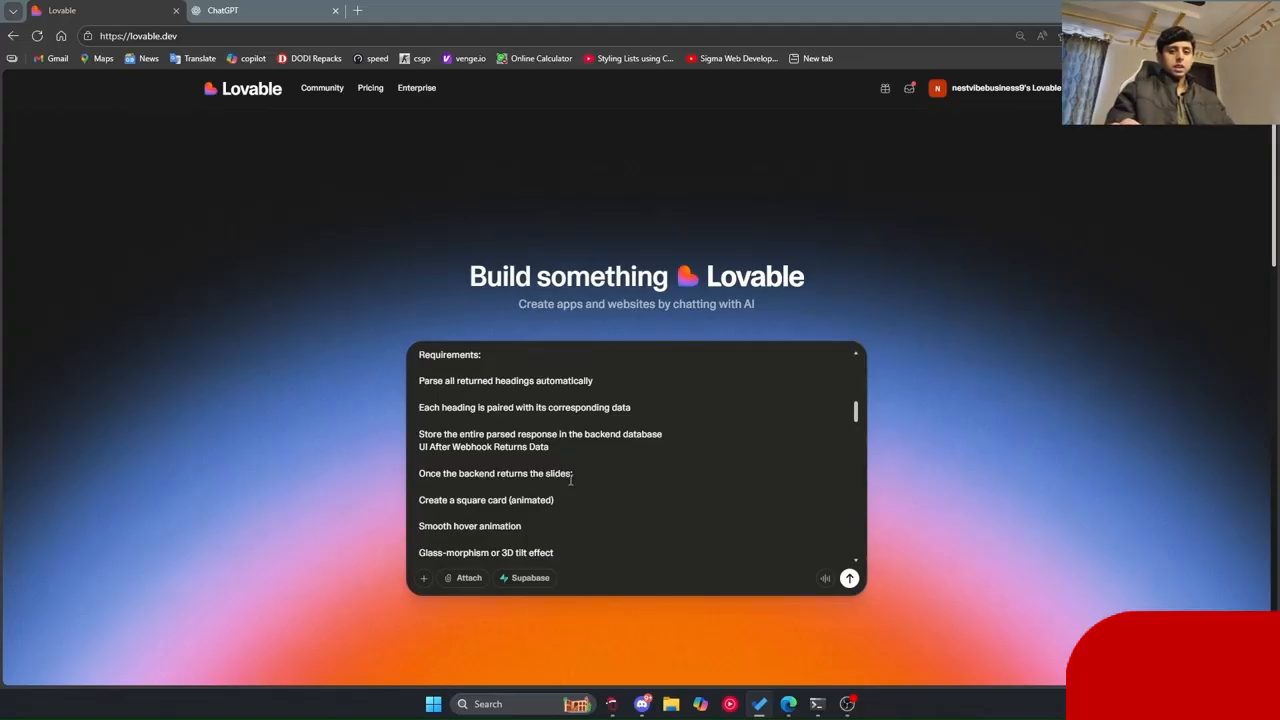
scroll(577, 485, down, 2)
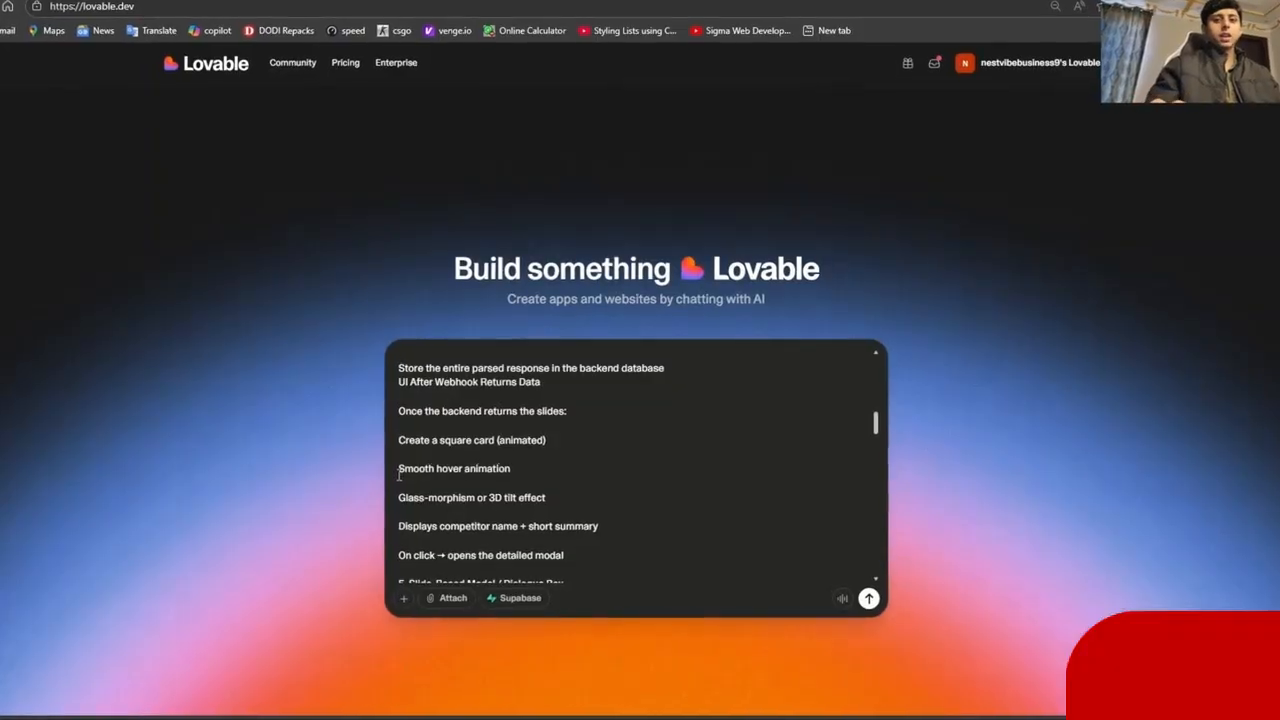
scroll(537, 439, down, 10)
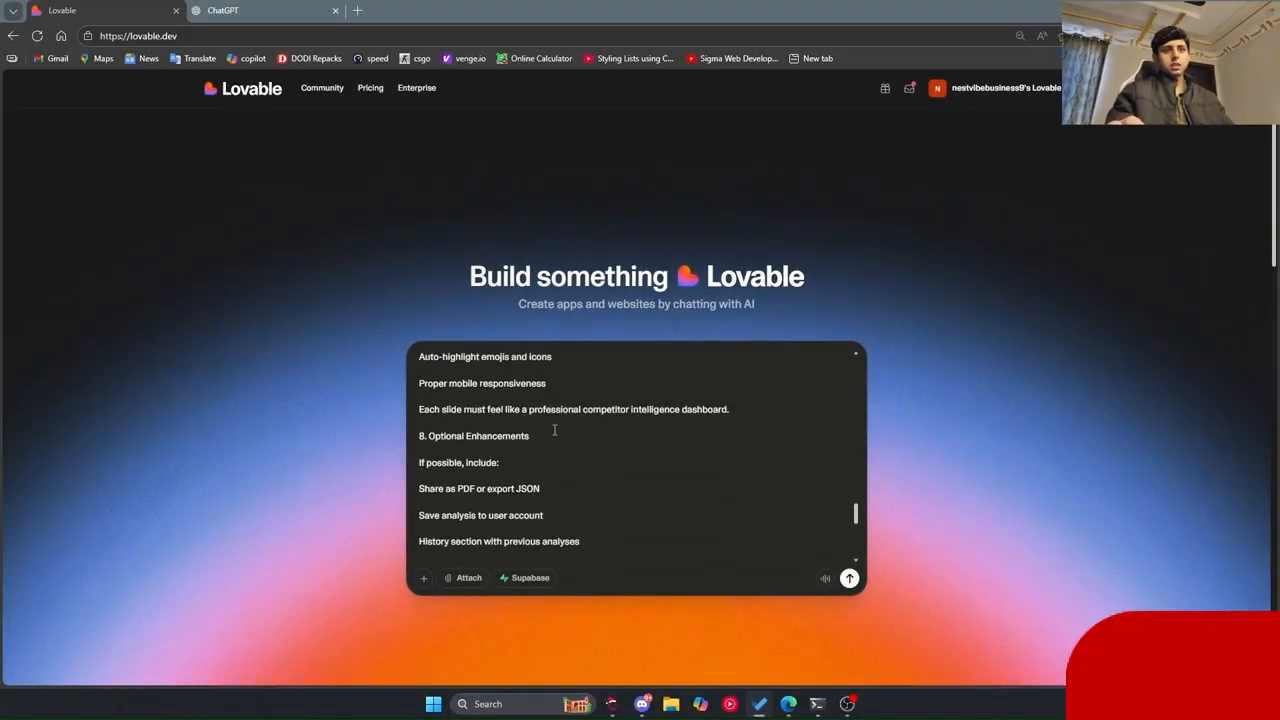
scroll(520, 480, down, 5)
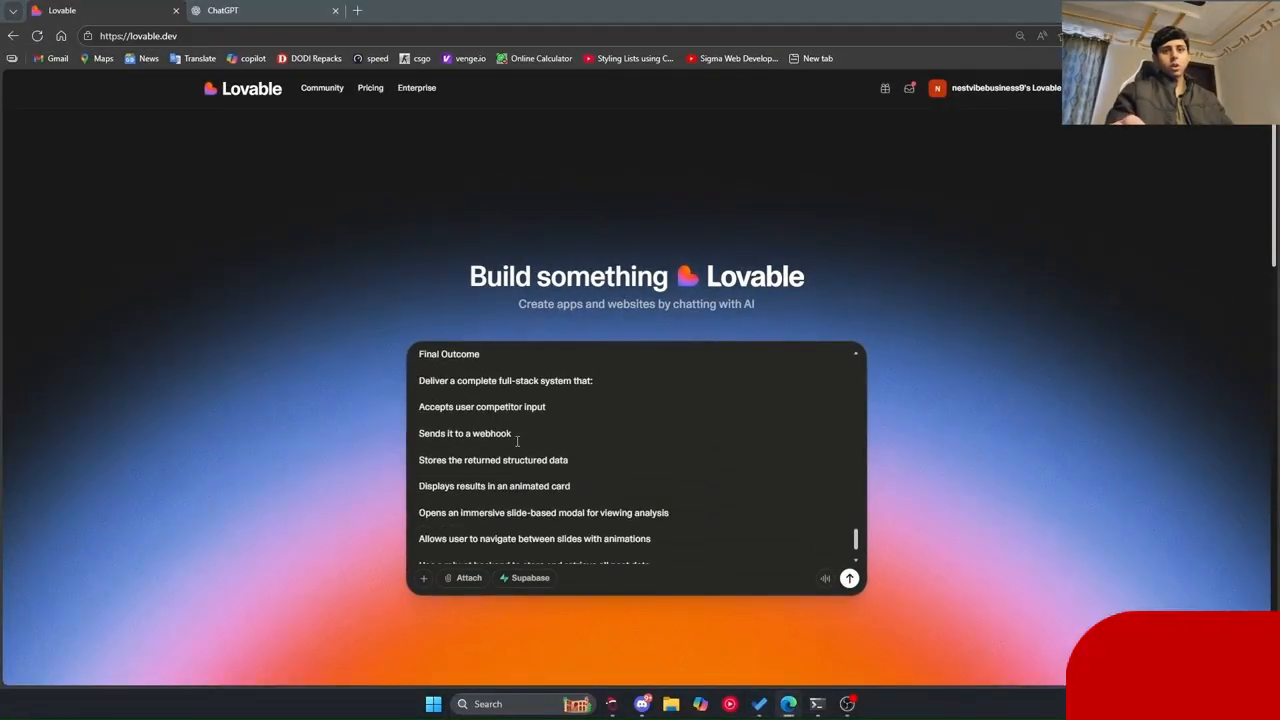
drag(470, 402, 571, 463)
click(527, 487)
click(599, 511)
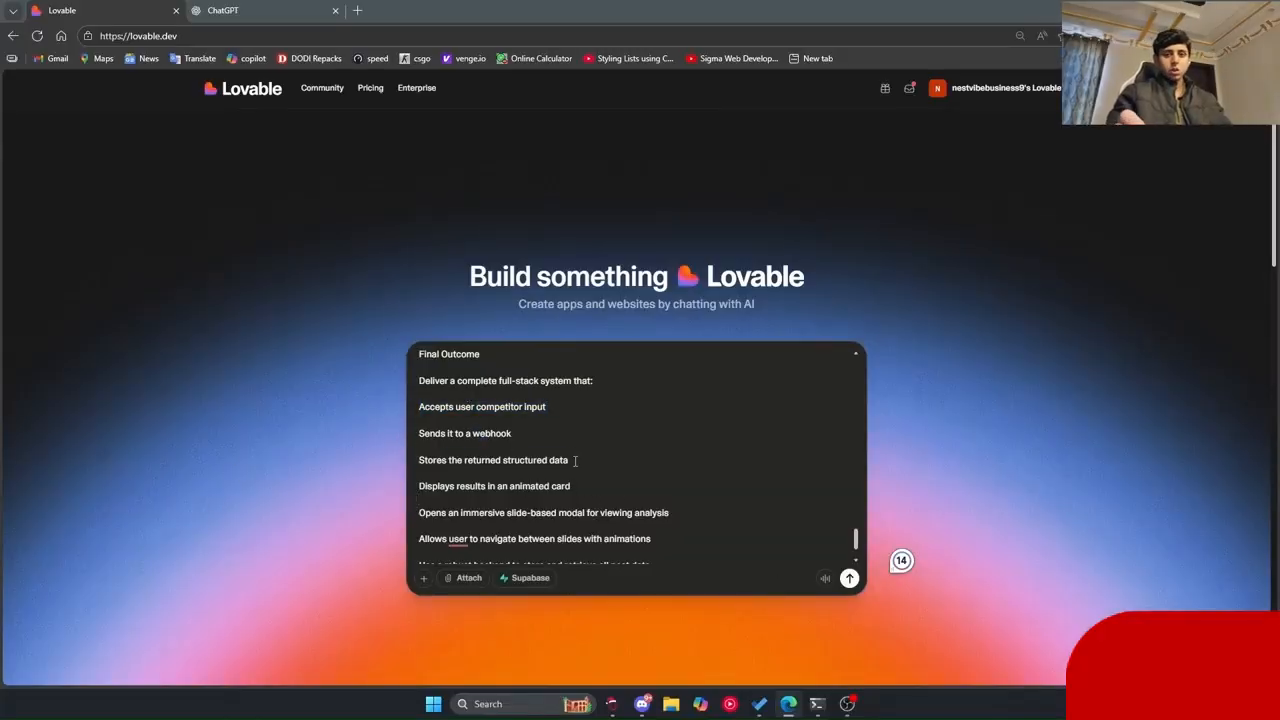
scroll(571, 462, down, 2)
Step: Submit the prompt to Lovable and allow Cloud to be enabled for the project's backend
click(849, 578)
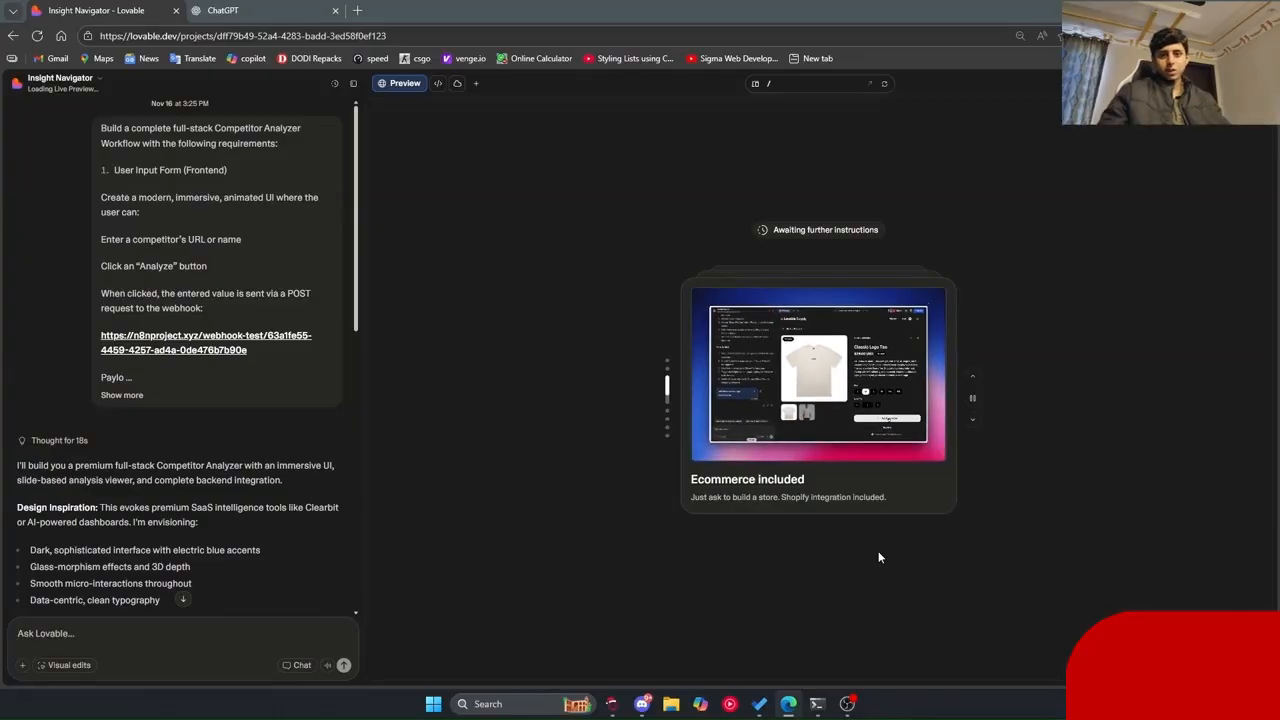
scroll(135, 448, down, 10)
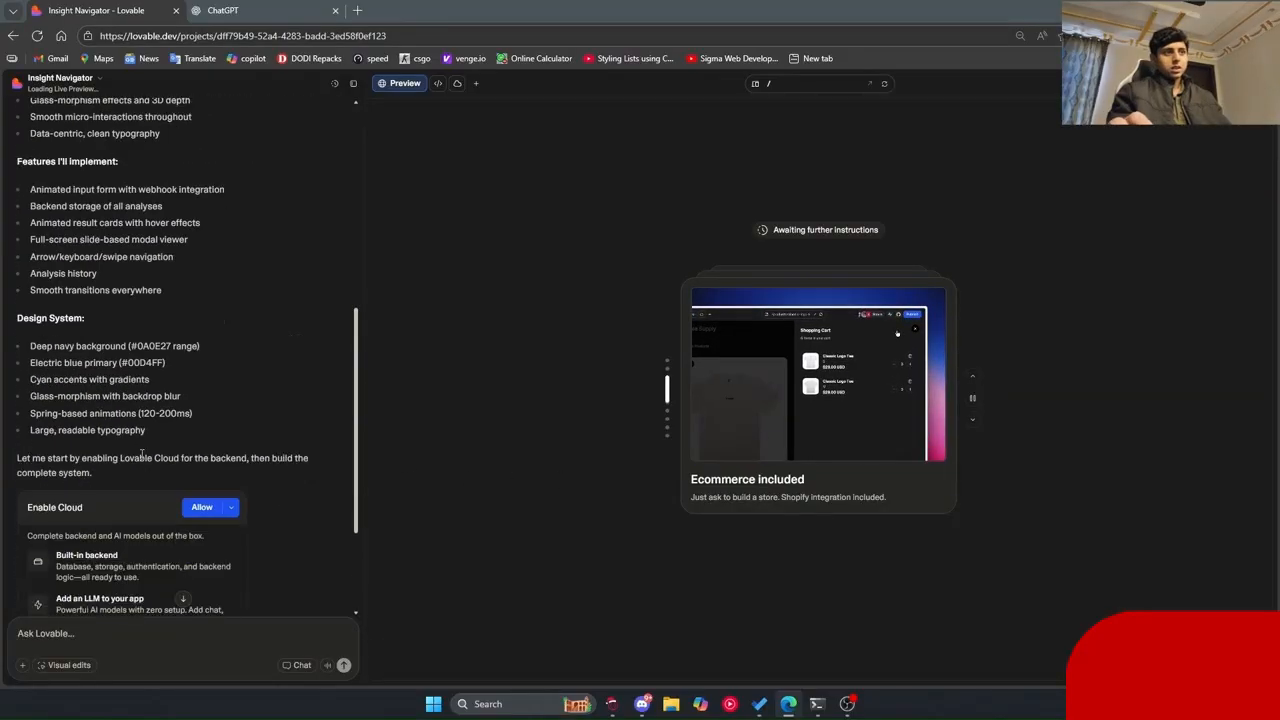
click(198, 336)
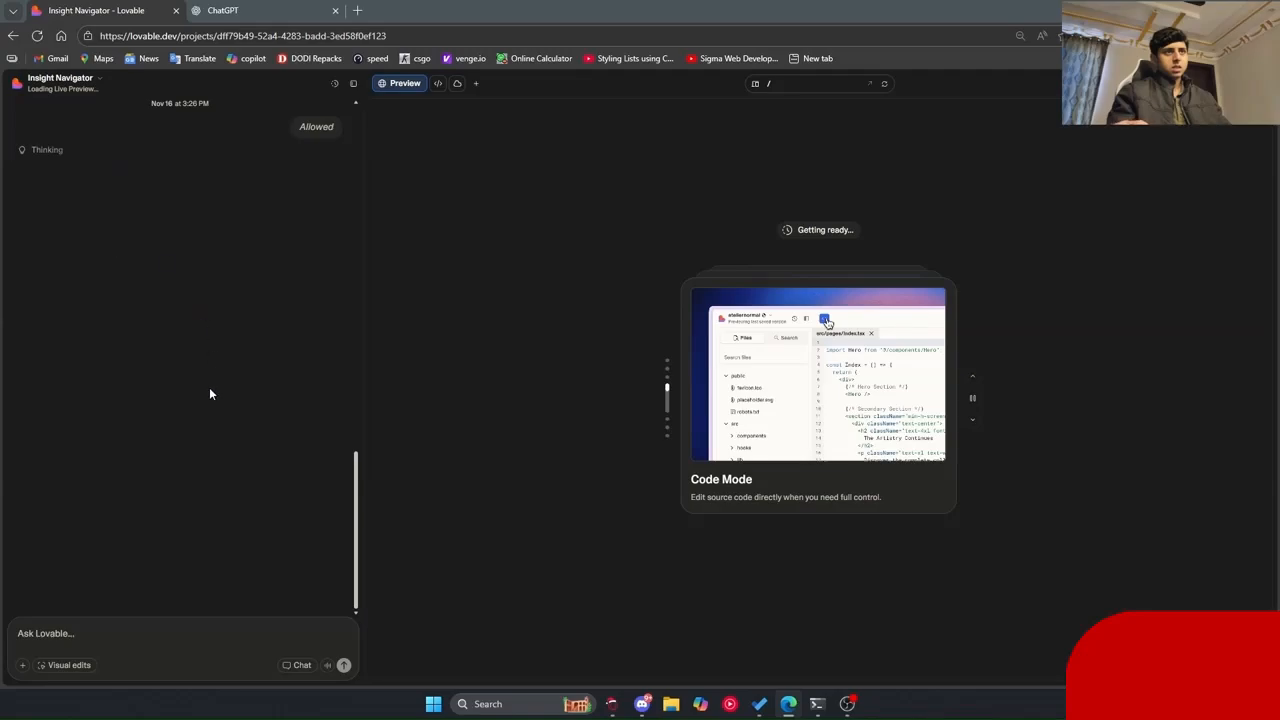
scroll(72, 172, up, 2)
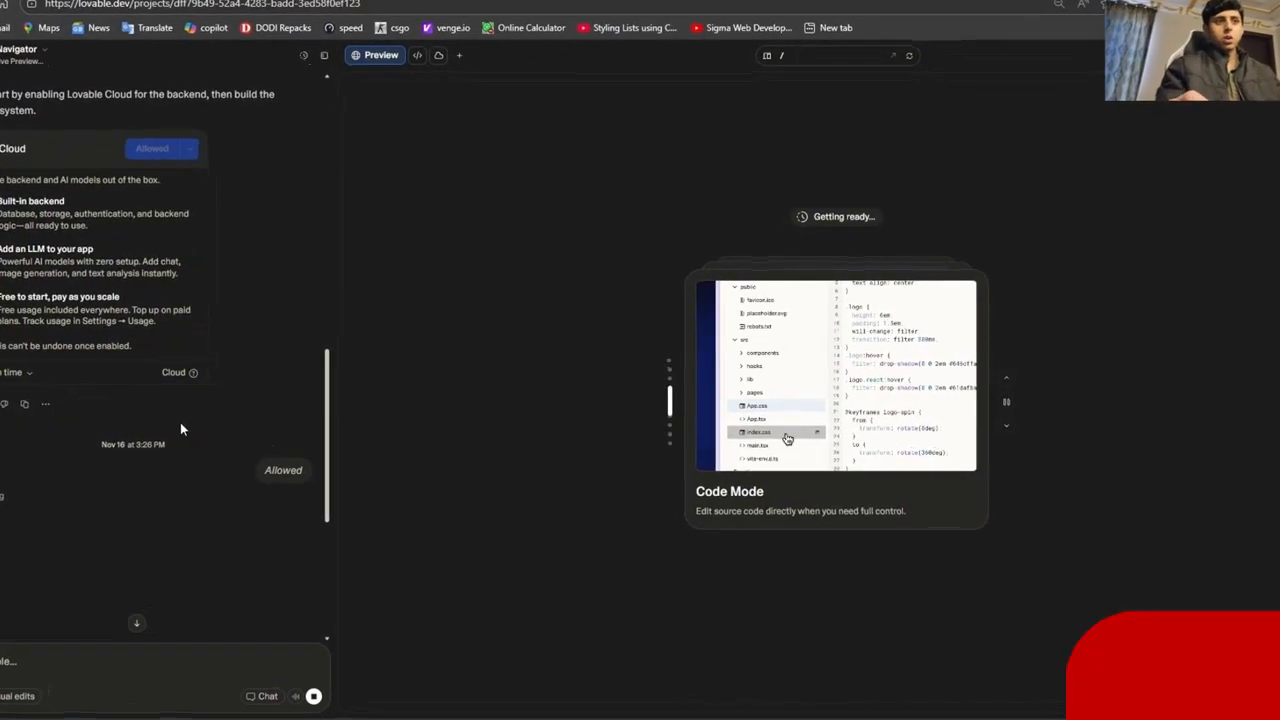
scroll(177, 421, down, 2)
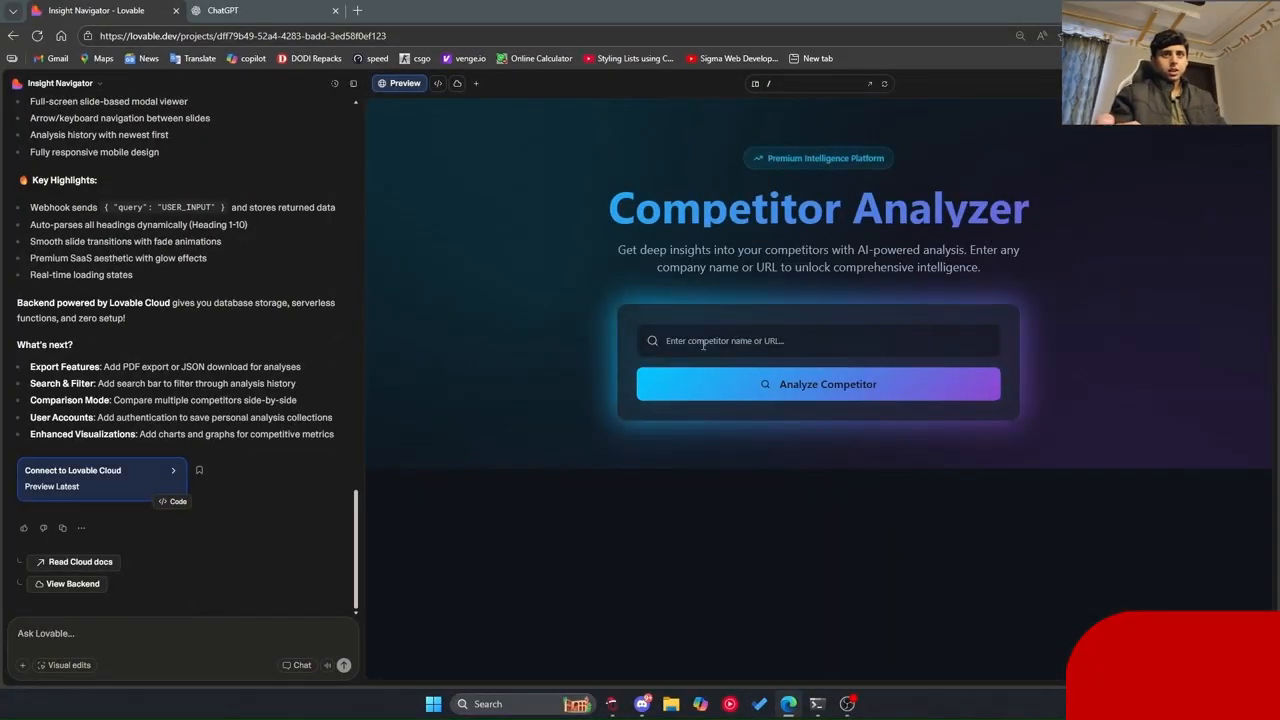
Step: Switch to n8n, leave the Respond to Webhook node, and set the workflow's Webhook node listening for a test event
click(735, 340)
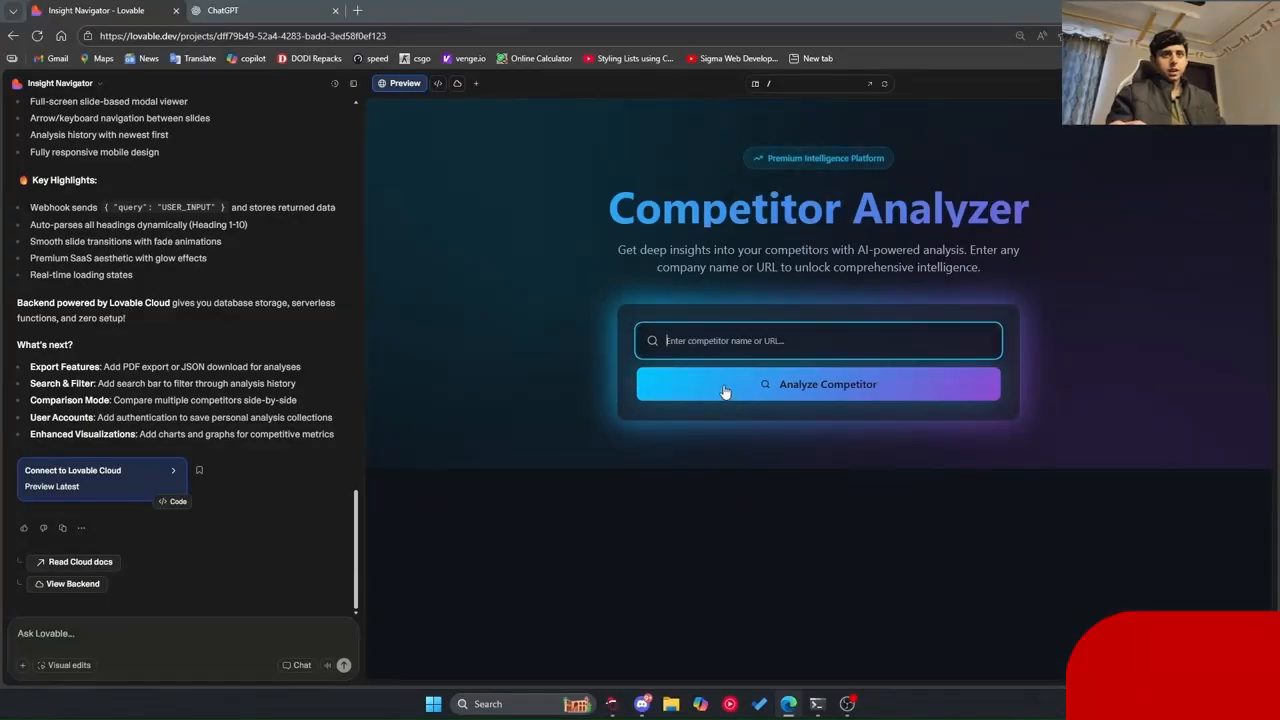
click(611, 703)
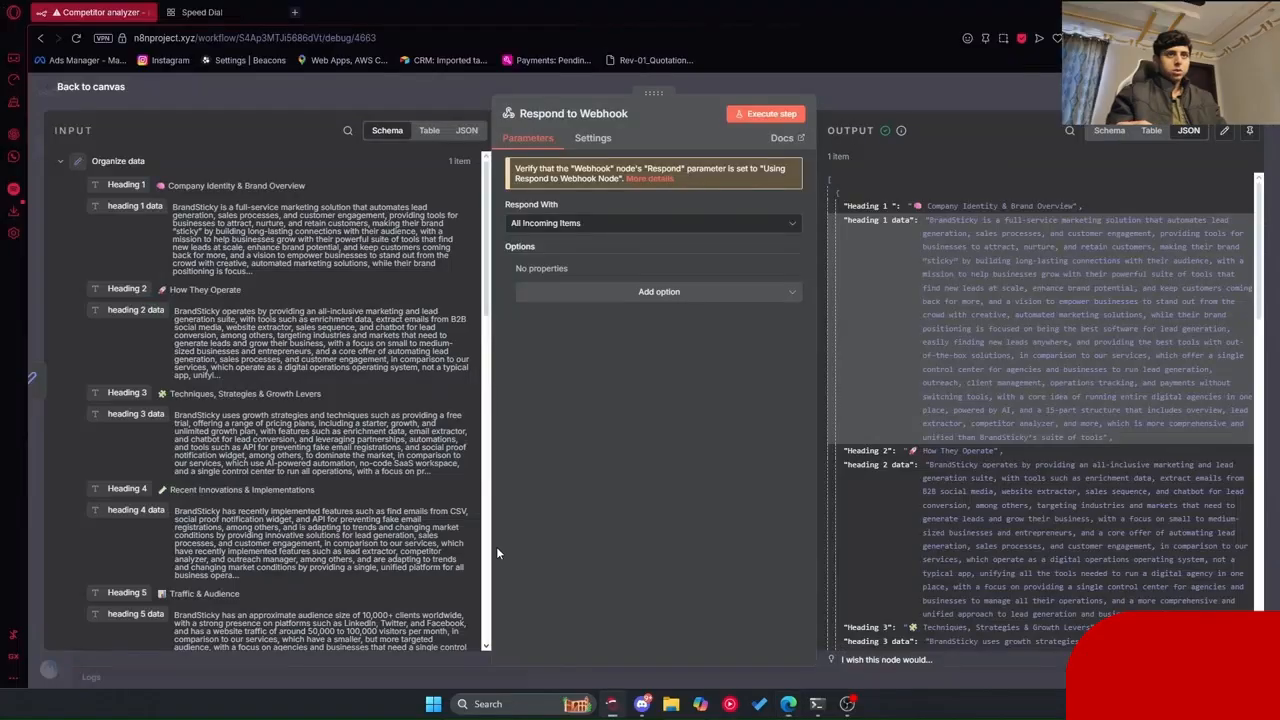
click(462, 88)
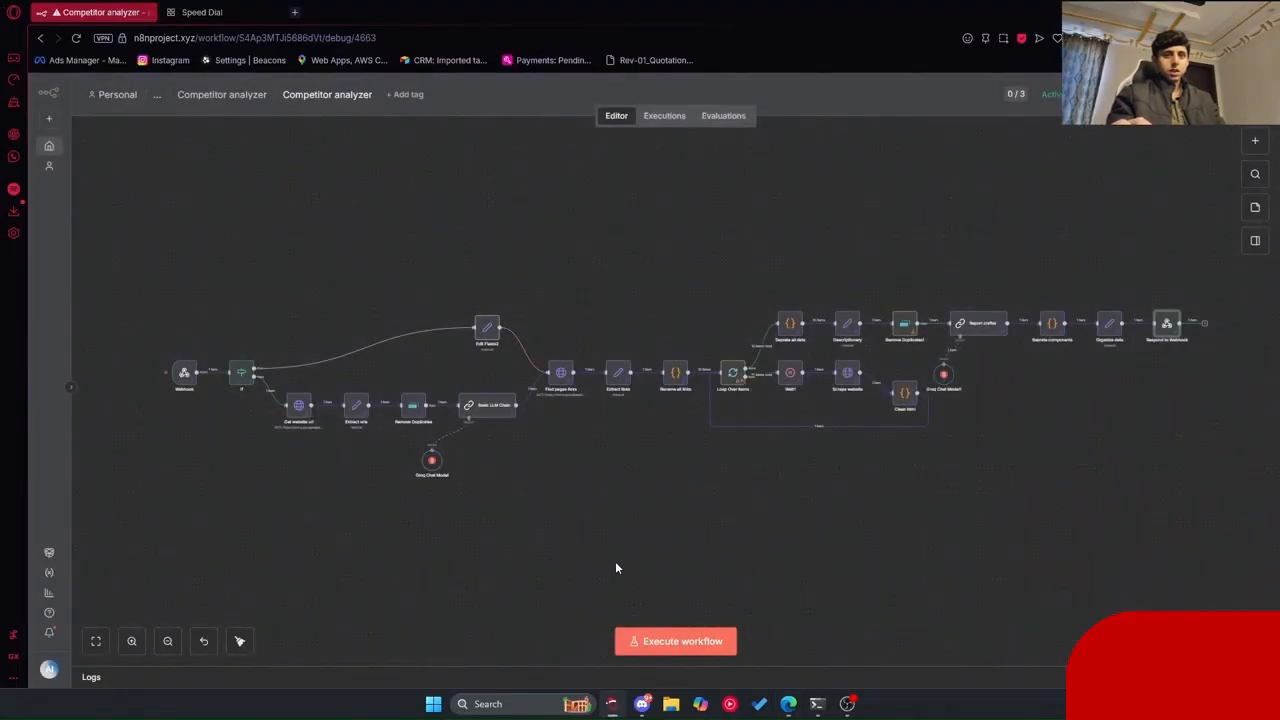
click(667, 643)
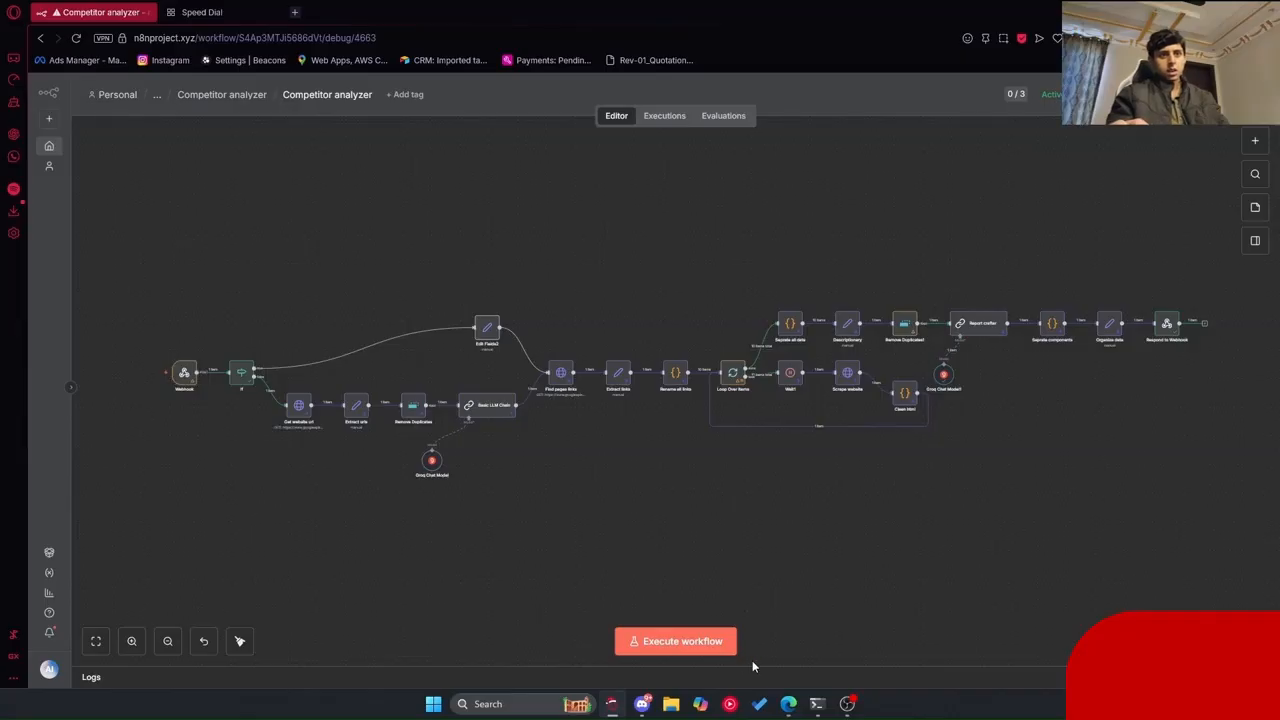
click(686, 645)
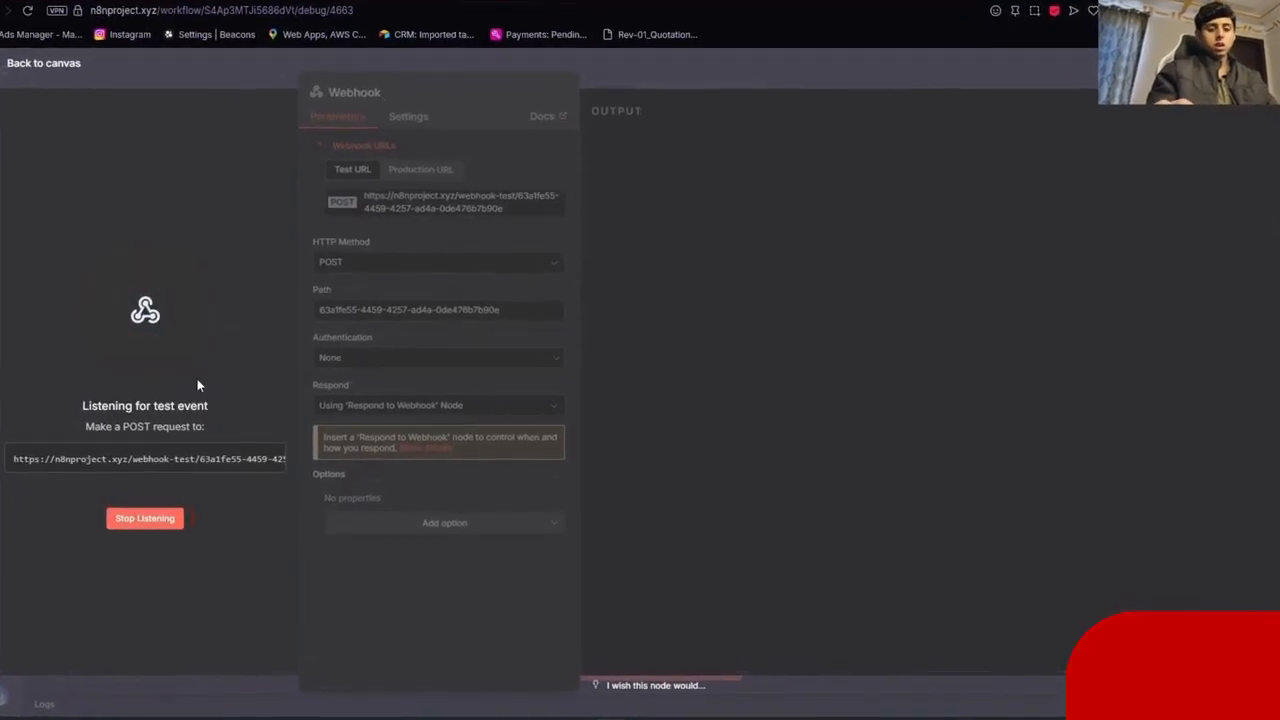
Step: Switch to the Lovable preview, analyze the competitor "Brandsticky", and close the resulting analysis slides
mouse_move(795, 714)
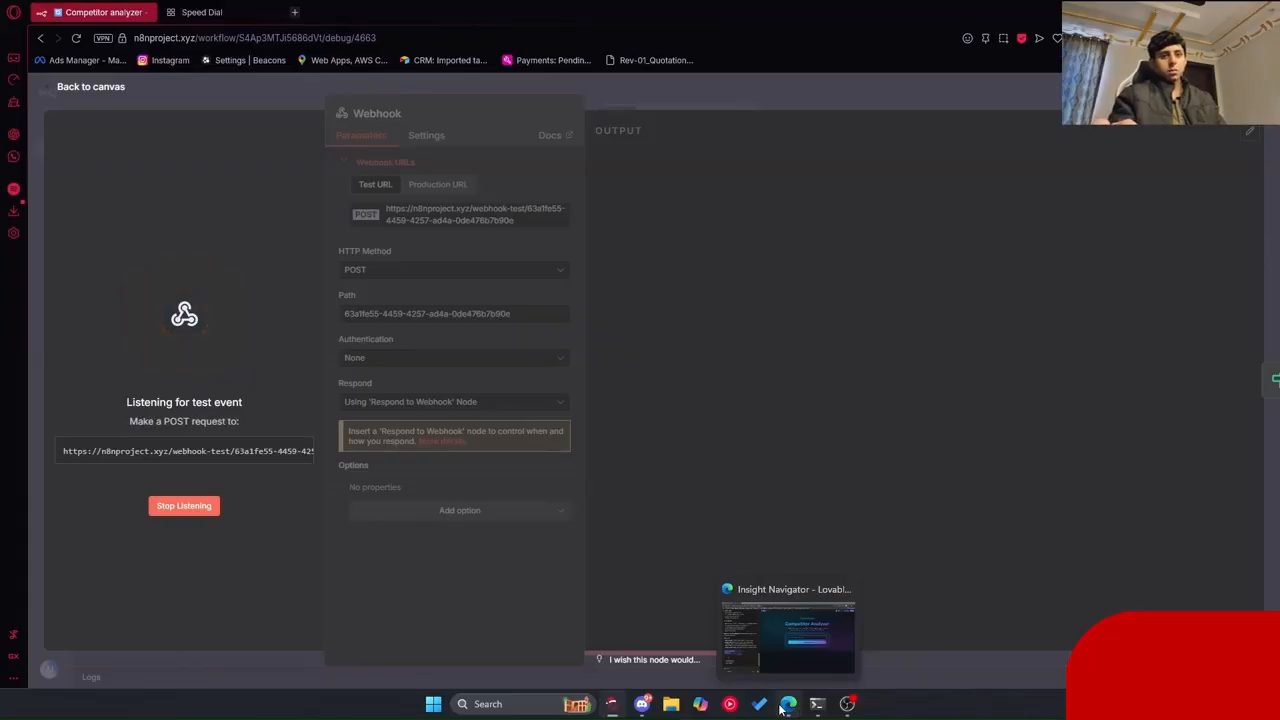
click(786, 706)
text(Brandsticky)
key(Return)
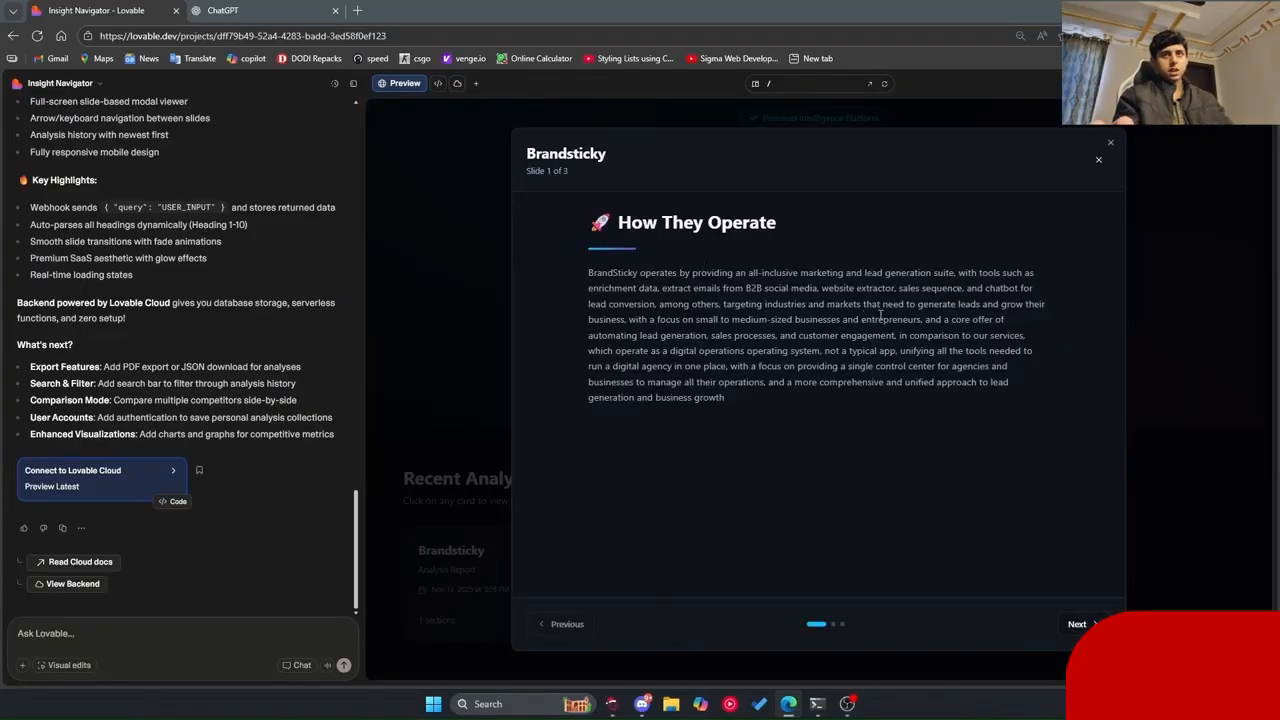
click(1098, 159)
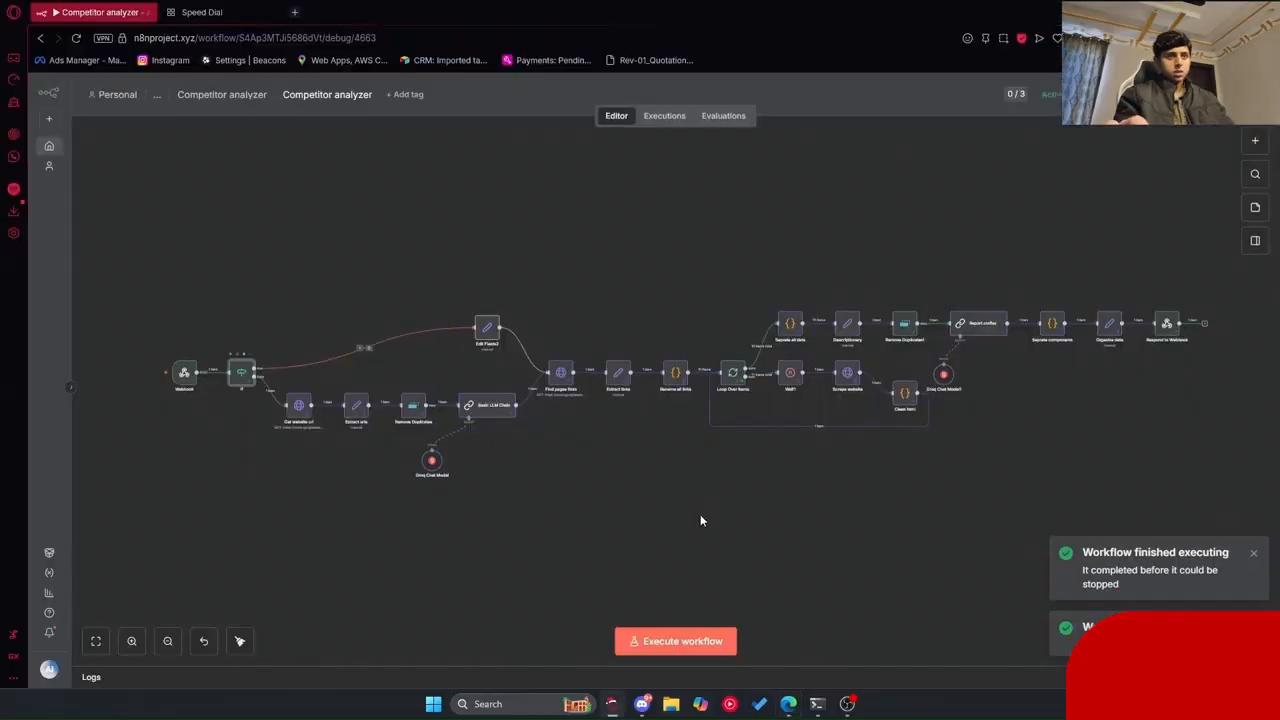
Step: Switch to n8n and inspect the If node's condition on competitor_website against the received webhook data
double_click(731, 371)
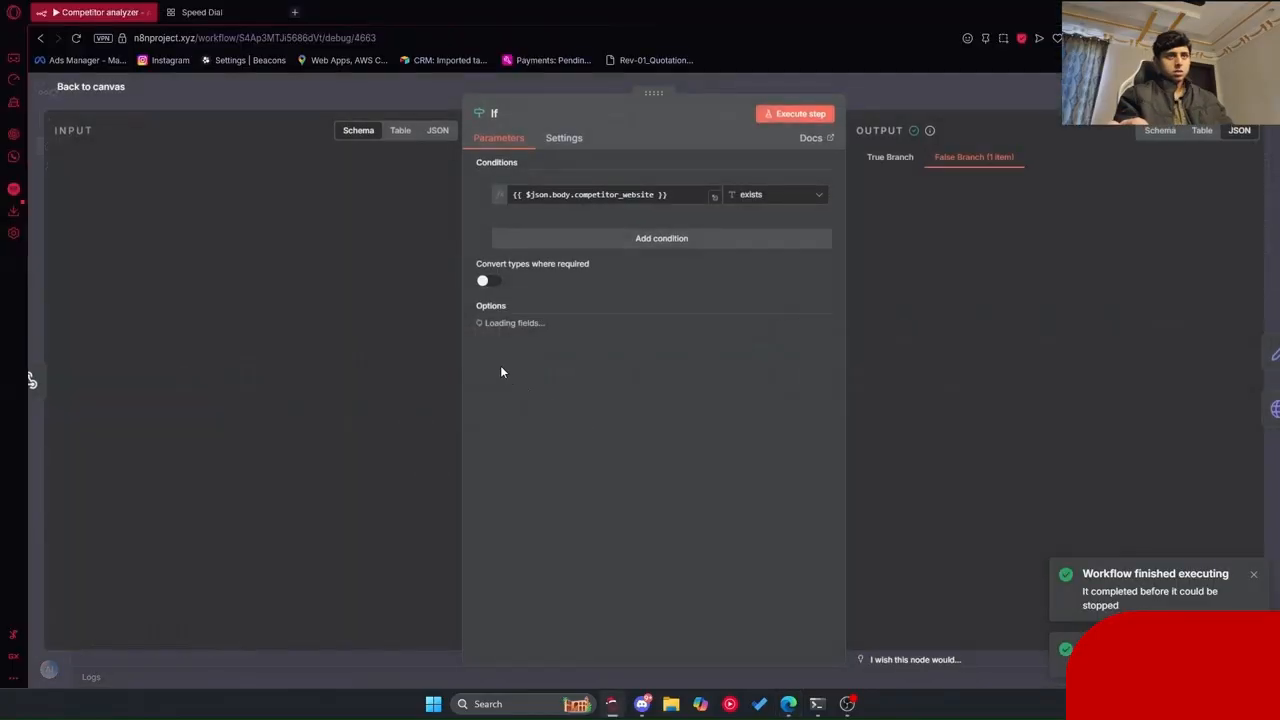
click(586, 200)
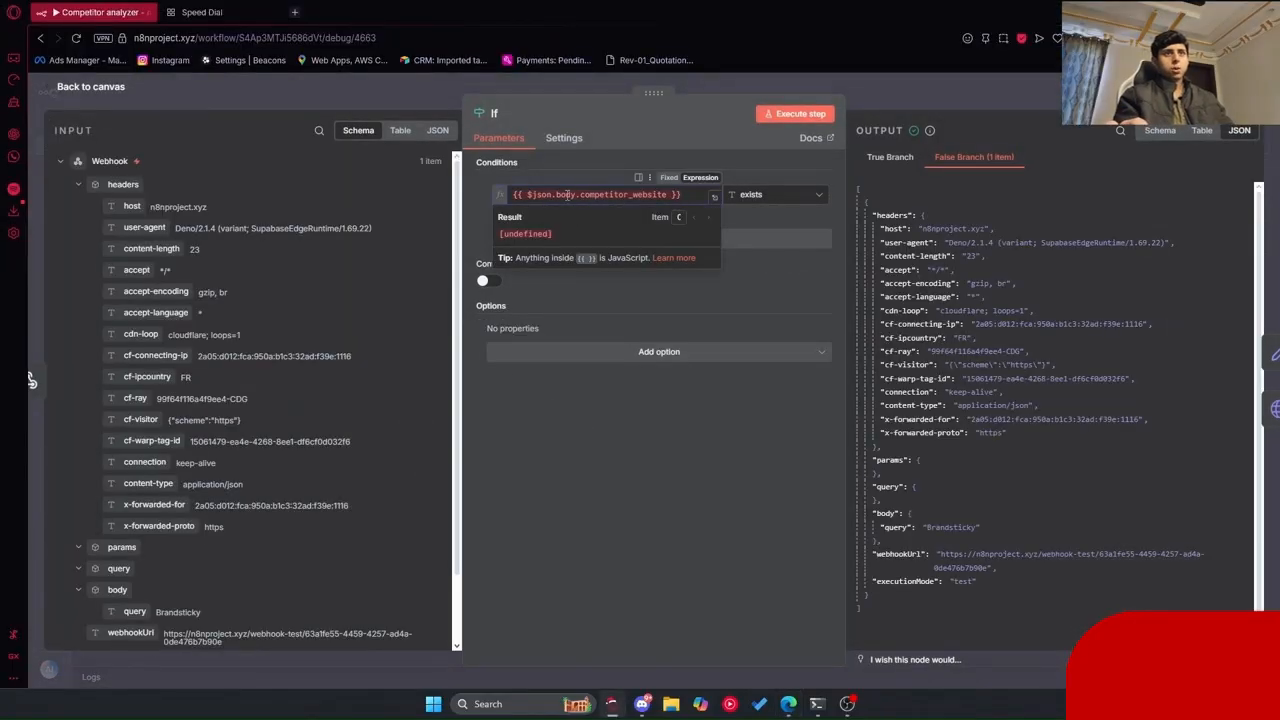
key(Escape)
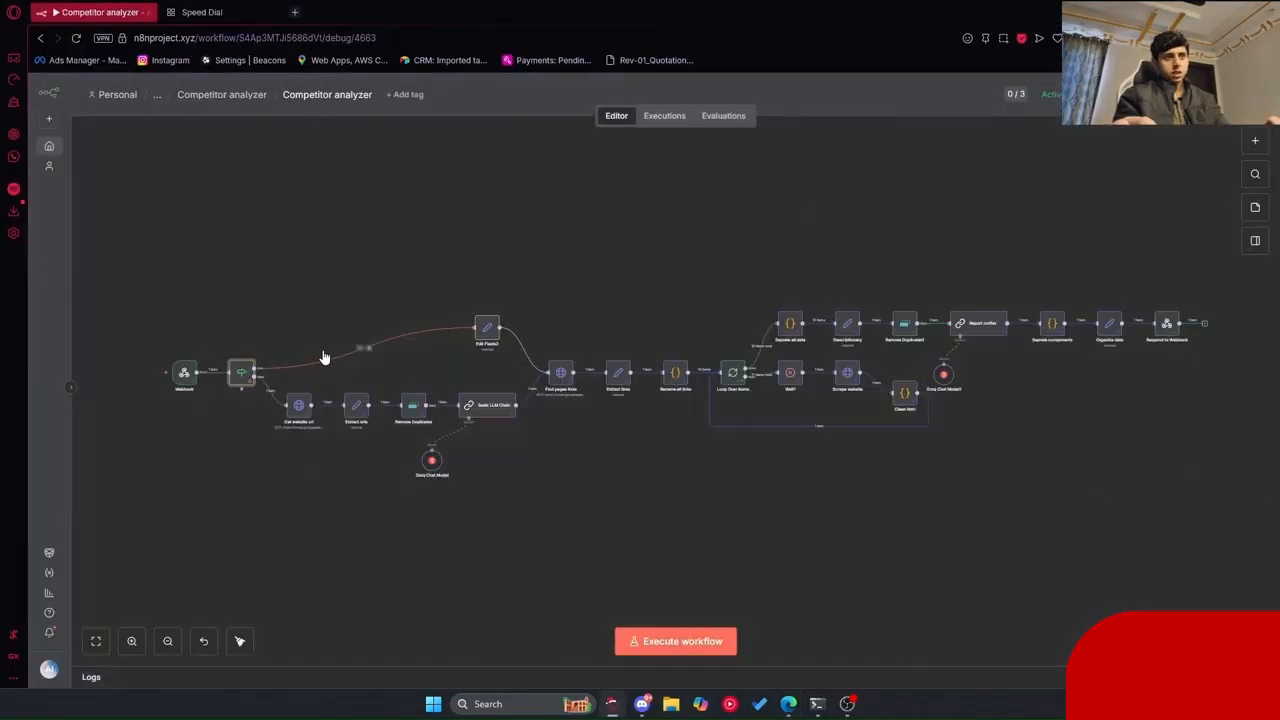
Step: Execute the n8n workflow to await a trigger event, and analyze the competitor "brandsticky" in the Lovable preview
click(230, 356)
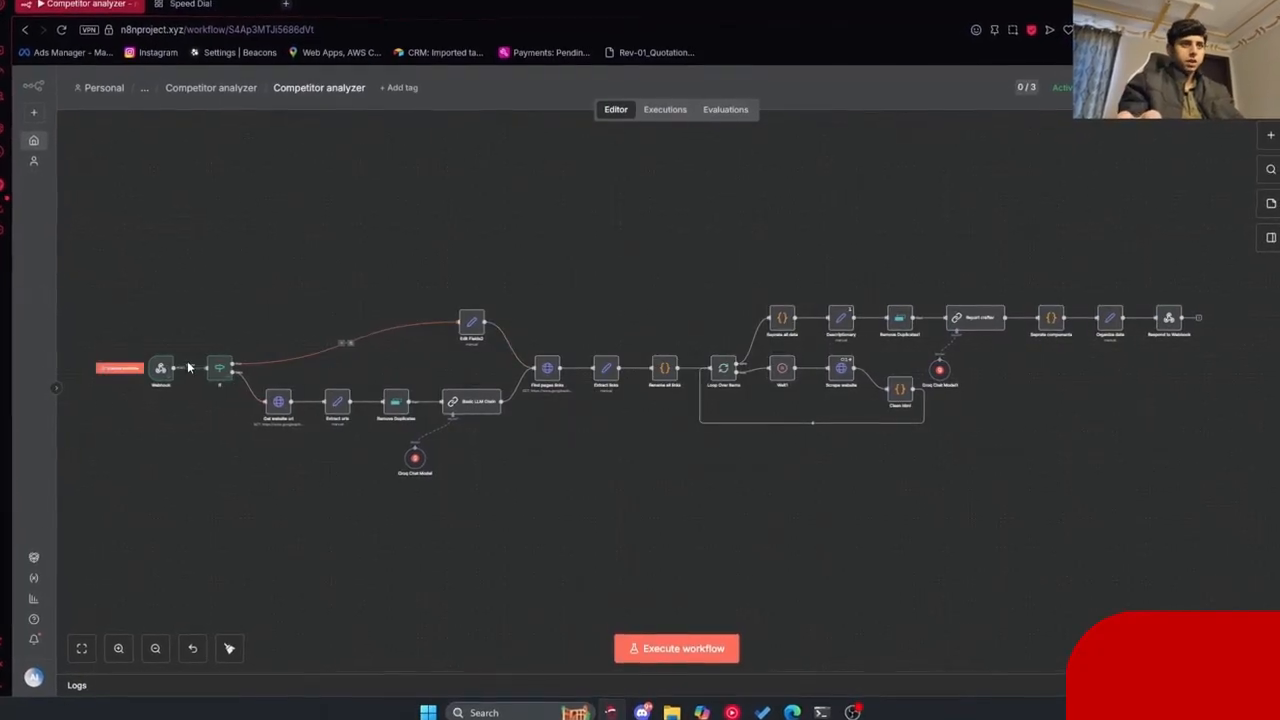
click(708, 648)
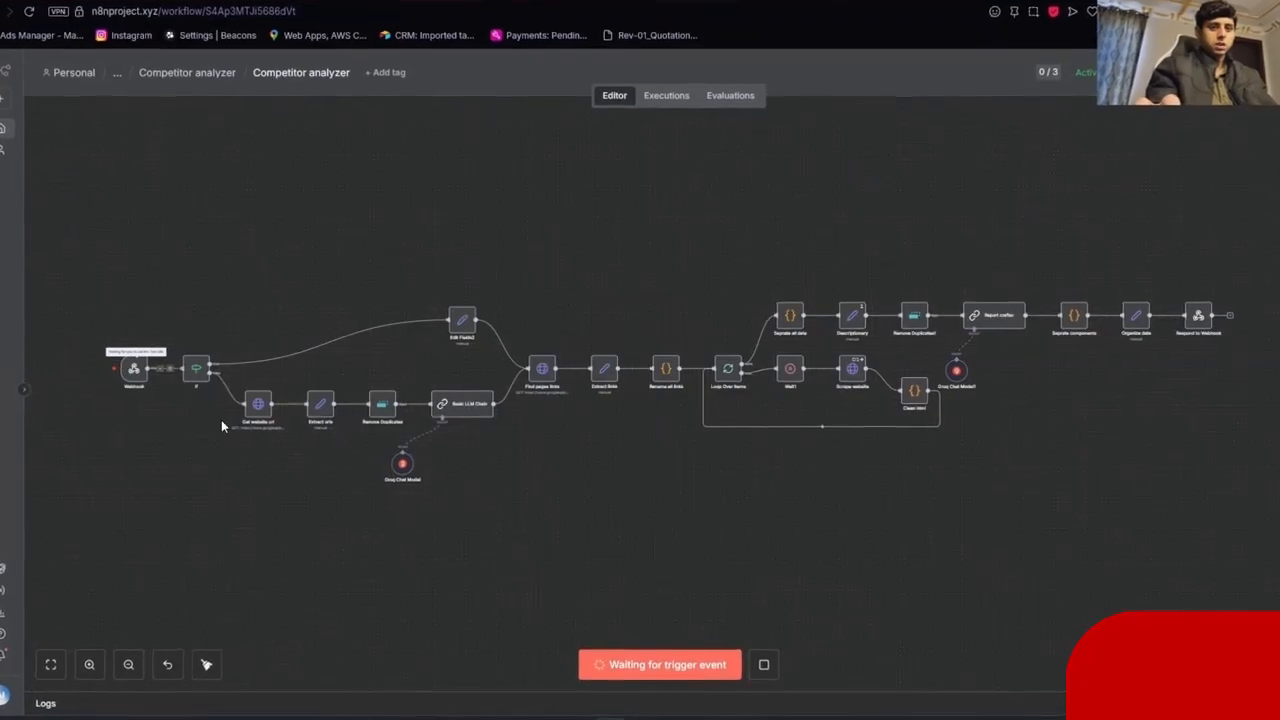
click(788, 704)
click(737, 301)
text(brandsticky)
click(705, 348)
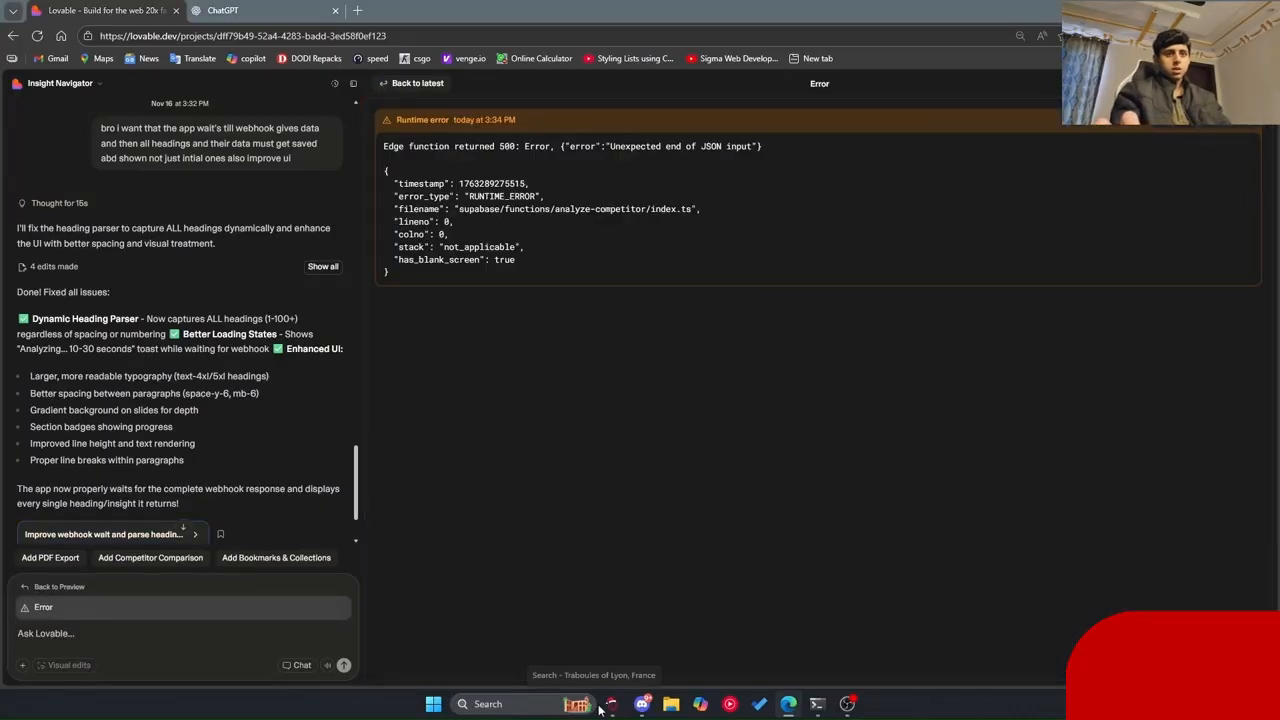
Step: Switch to n8n, leave the Rename all links node, and rename the field set in the Edit Fields2 node to "text"
click(611, 704)
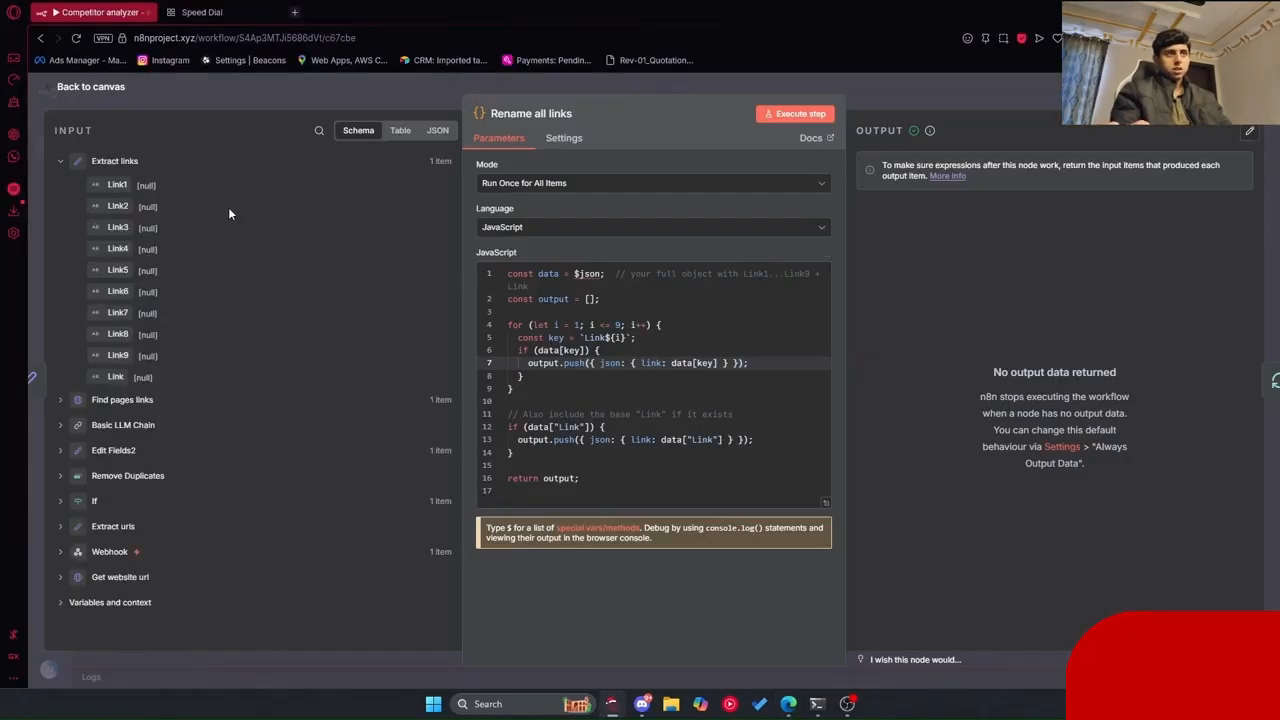
click(234, 102)
click(538, 368)
double_click(470, 328)
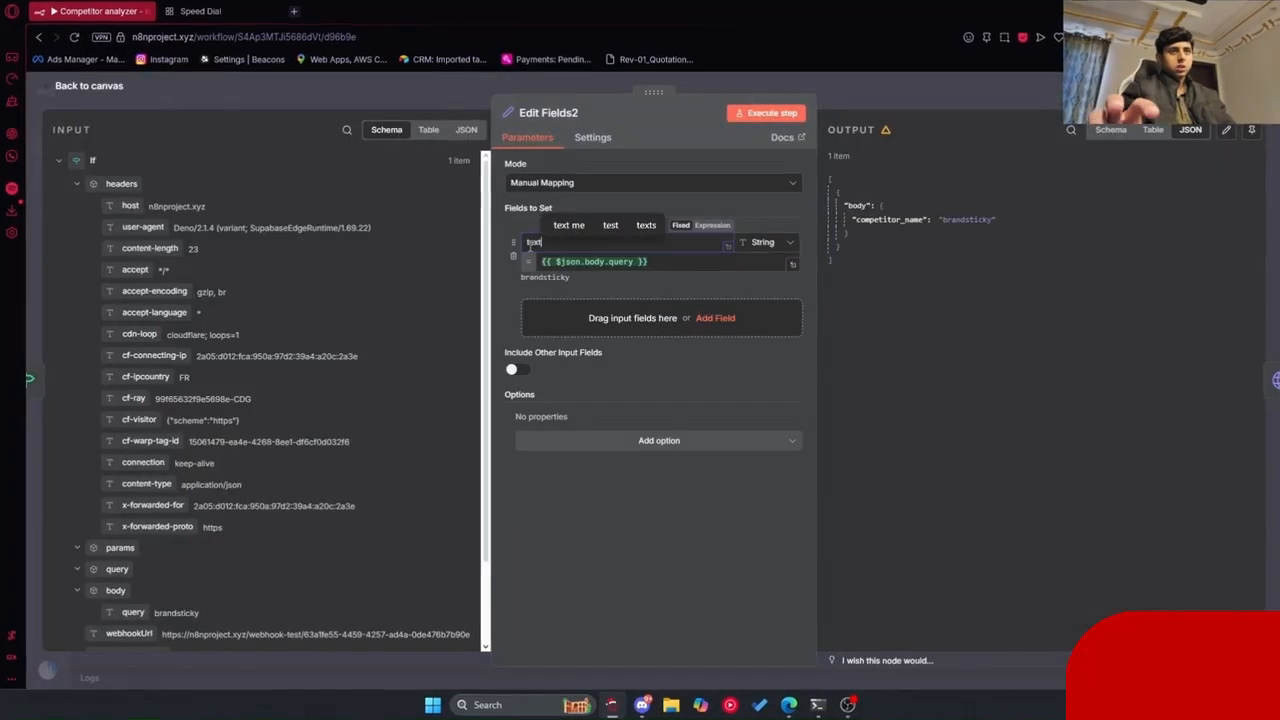
click(996, 352)
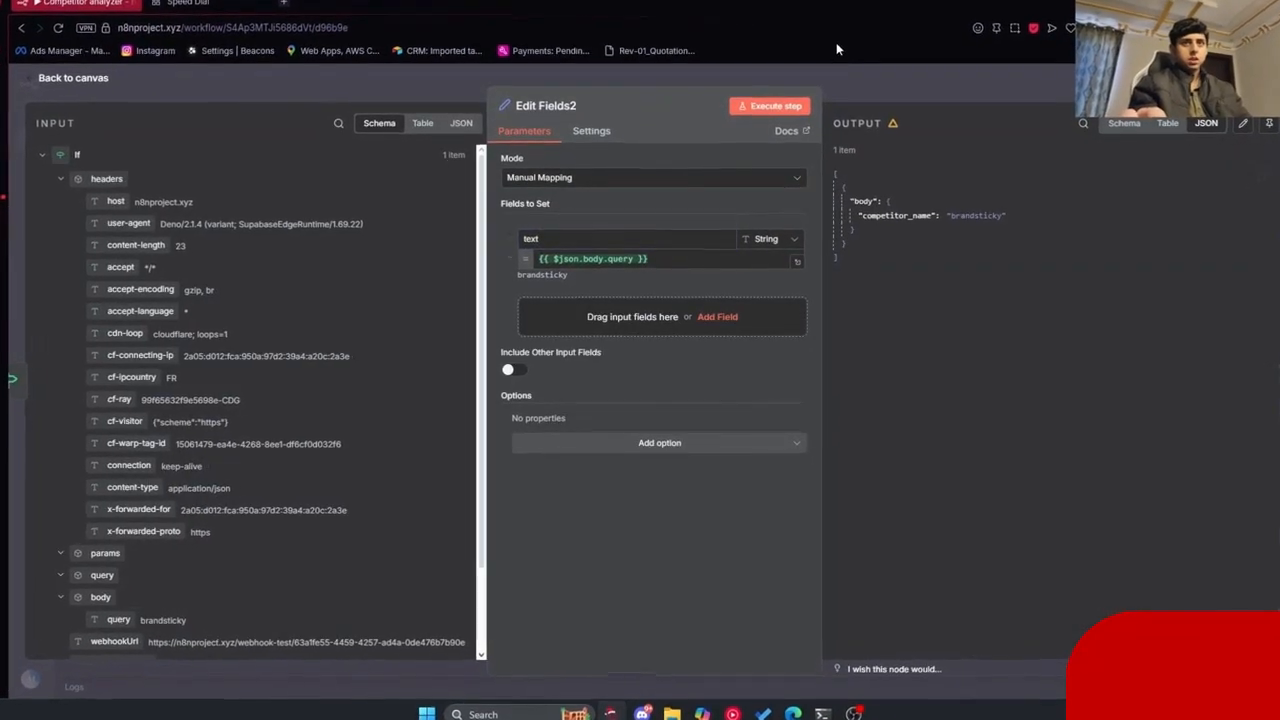
click(845, 86)
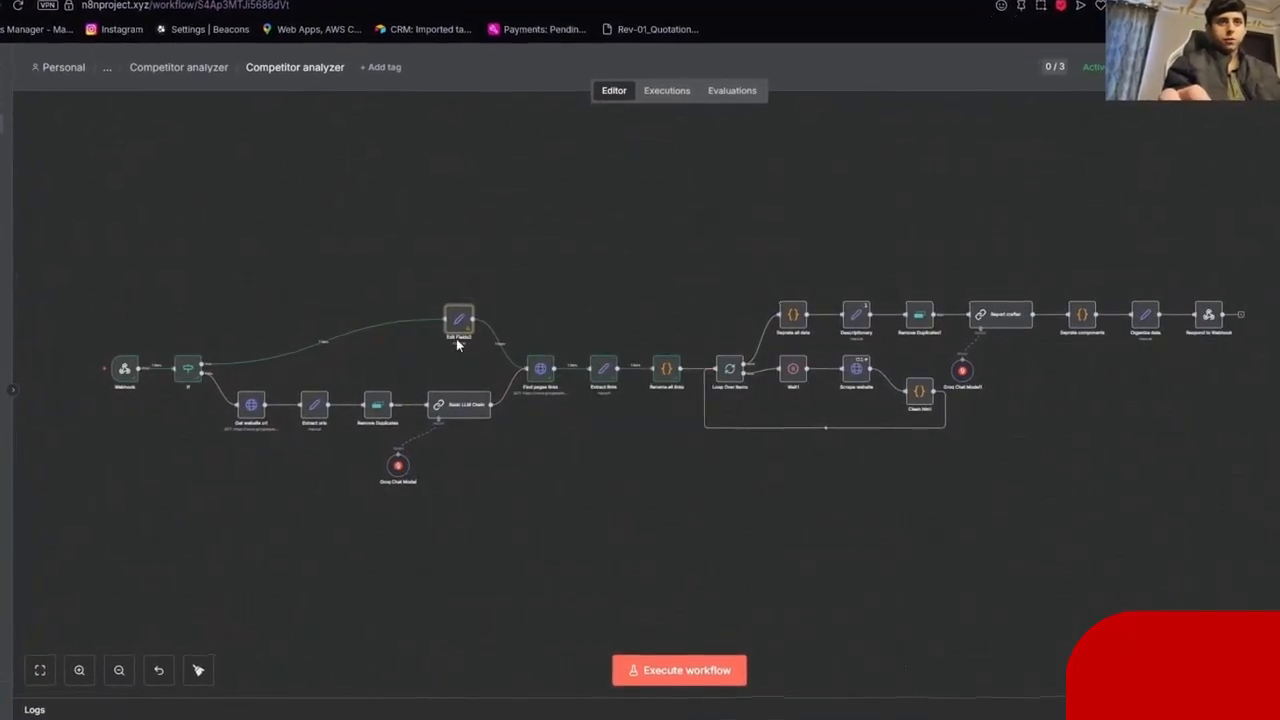
Step: Inspect the q query parameter's expression in the Find pages links node
double_click(540, 368)
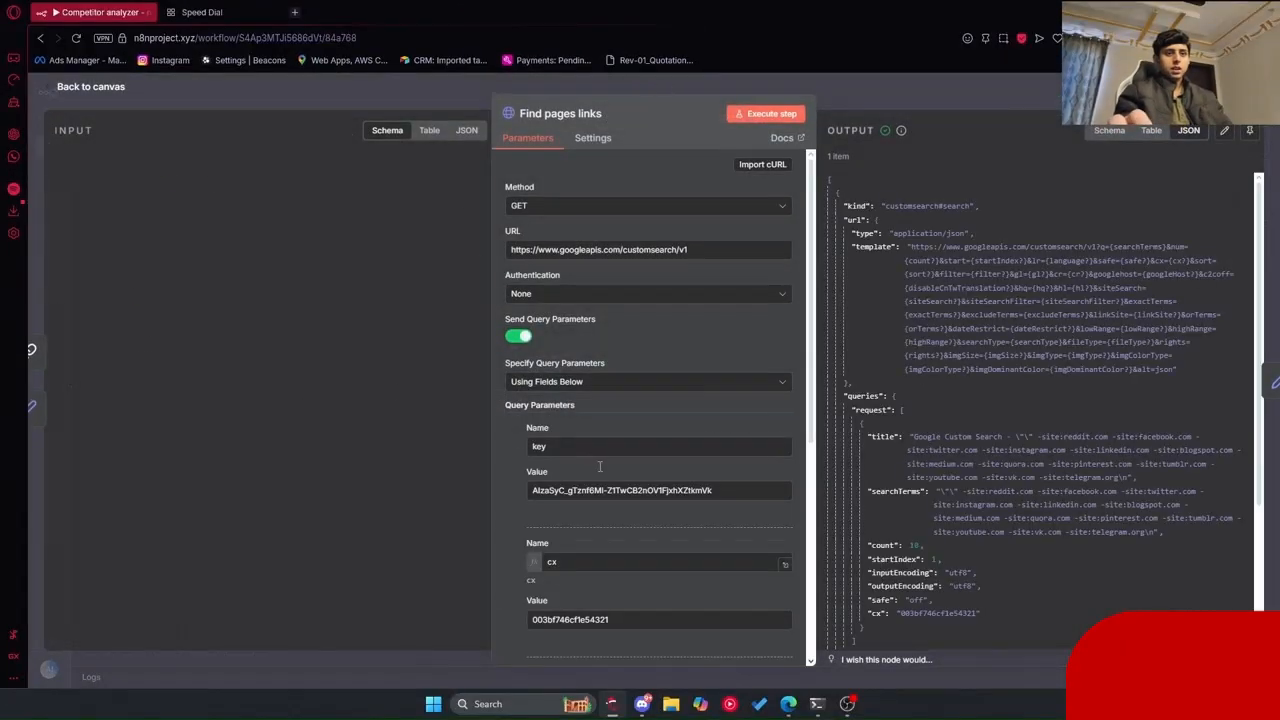
scroll(600, 466, down, 5)
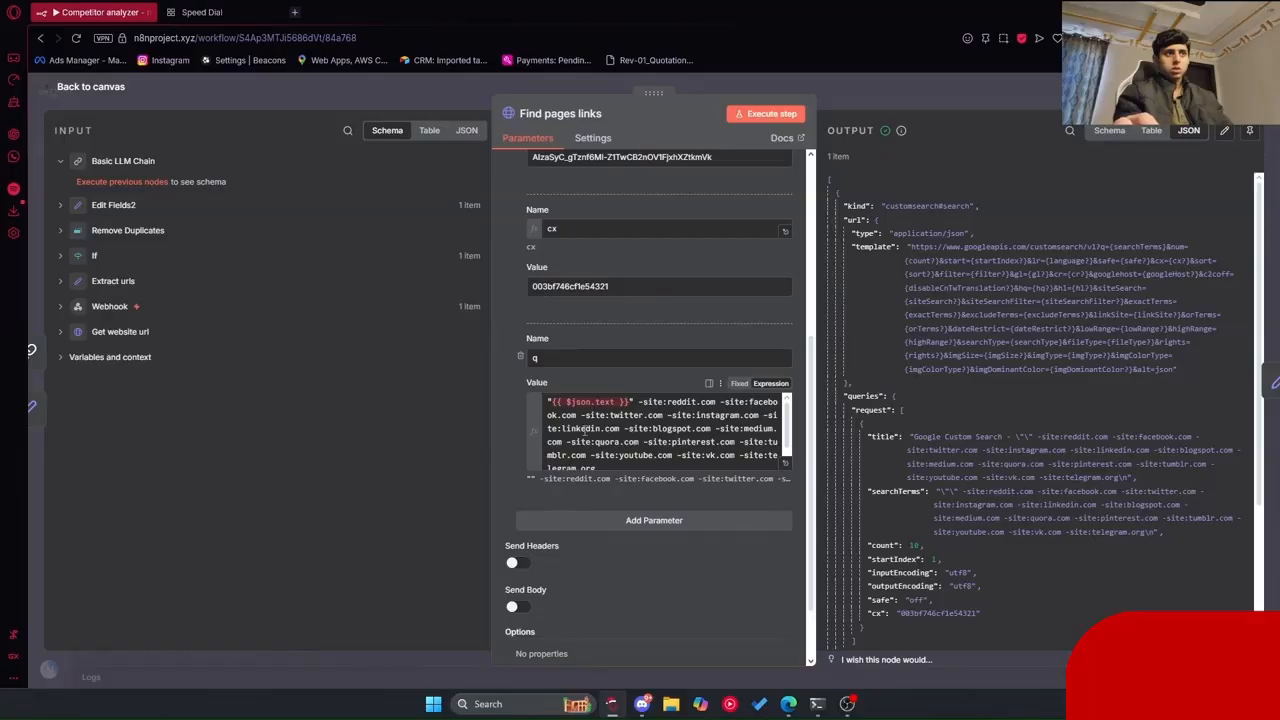
key(Escape)
Step: Execute the workflow again, rerun the "brandsticky" analysis in the Lovable preview, and return to n8n to follow the run
click(690, 642)
key(alt+Tab)
click(736, 348)
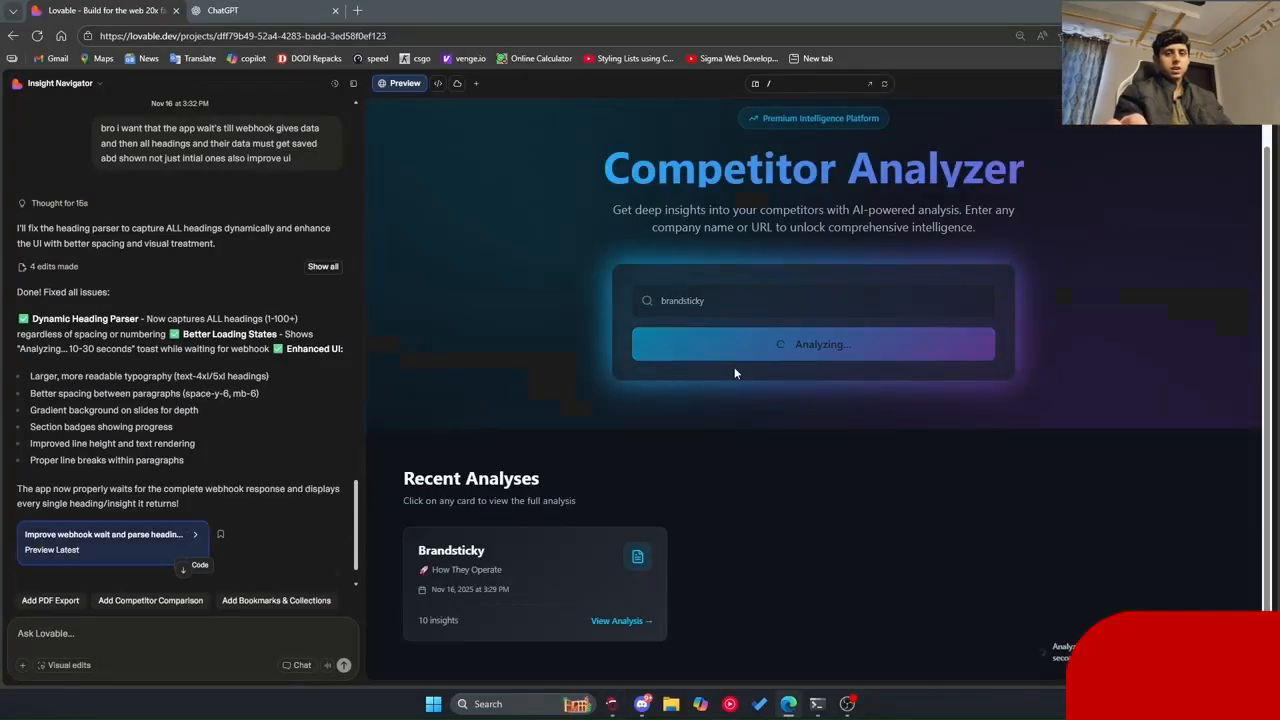
key(alt+Tab)
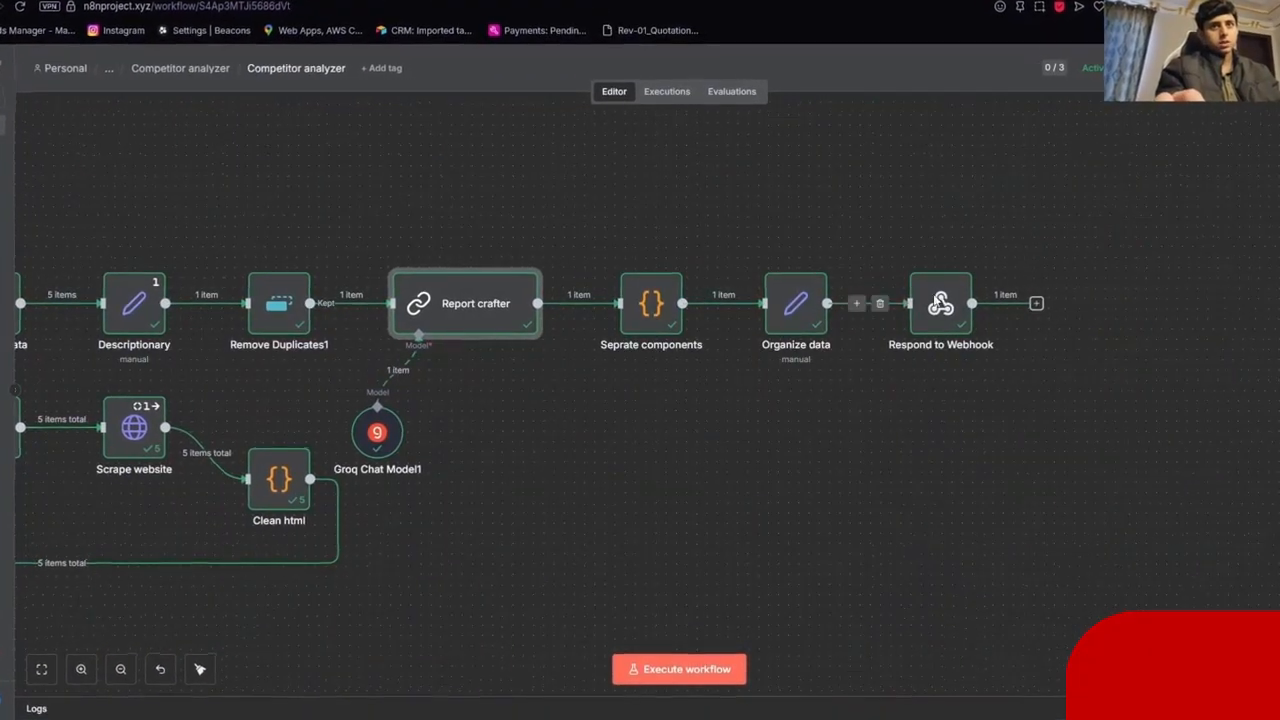
Step: Switch to the Lovable preview, review the slides of the Brandsticky analysis saved at 3:29 PM, and close them
click(788, 704)
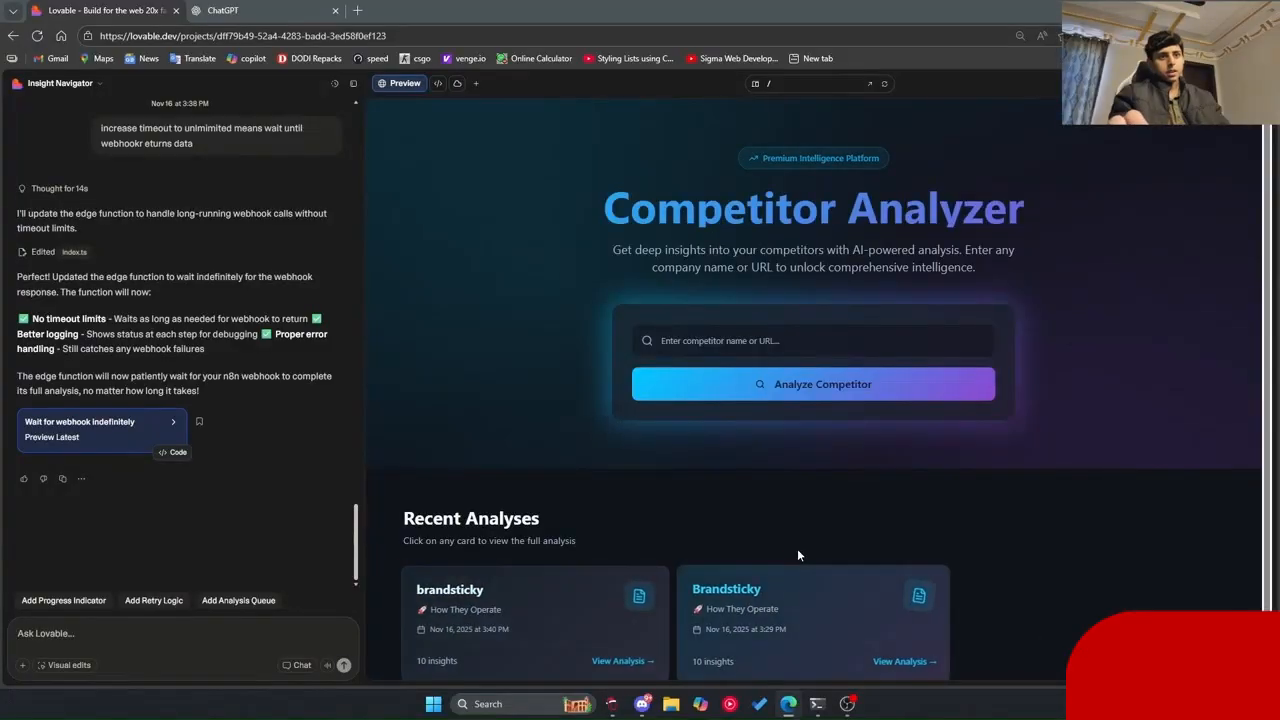
scroll(742, 479, down, 1)
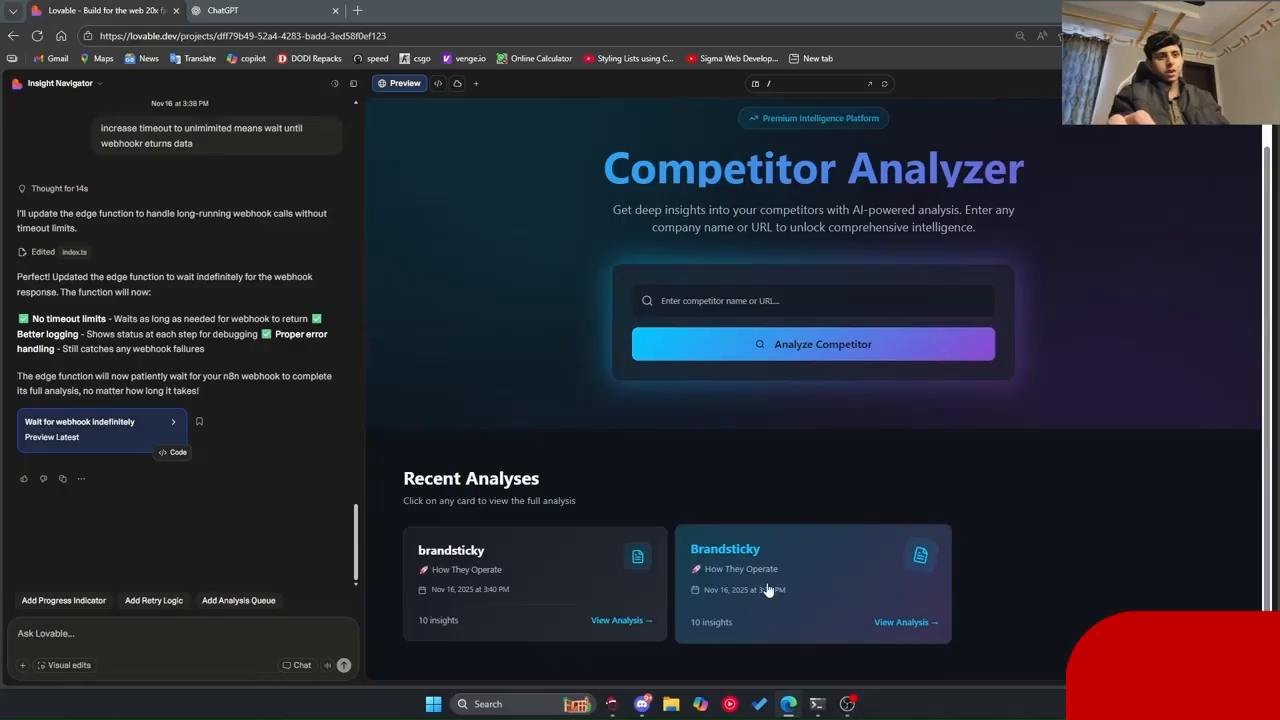
click(720, 608)
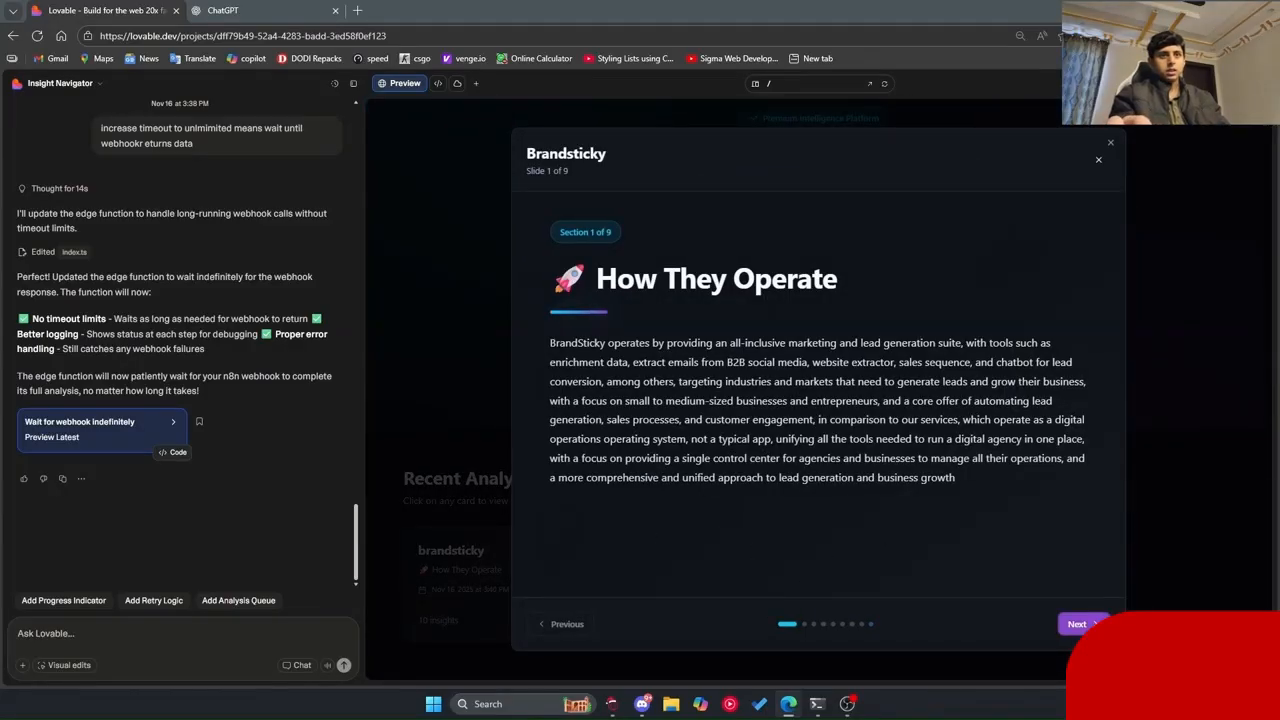
click(1077, 624)
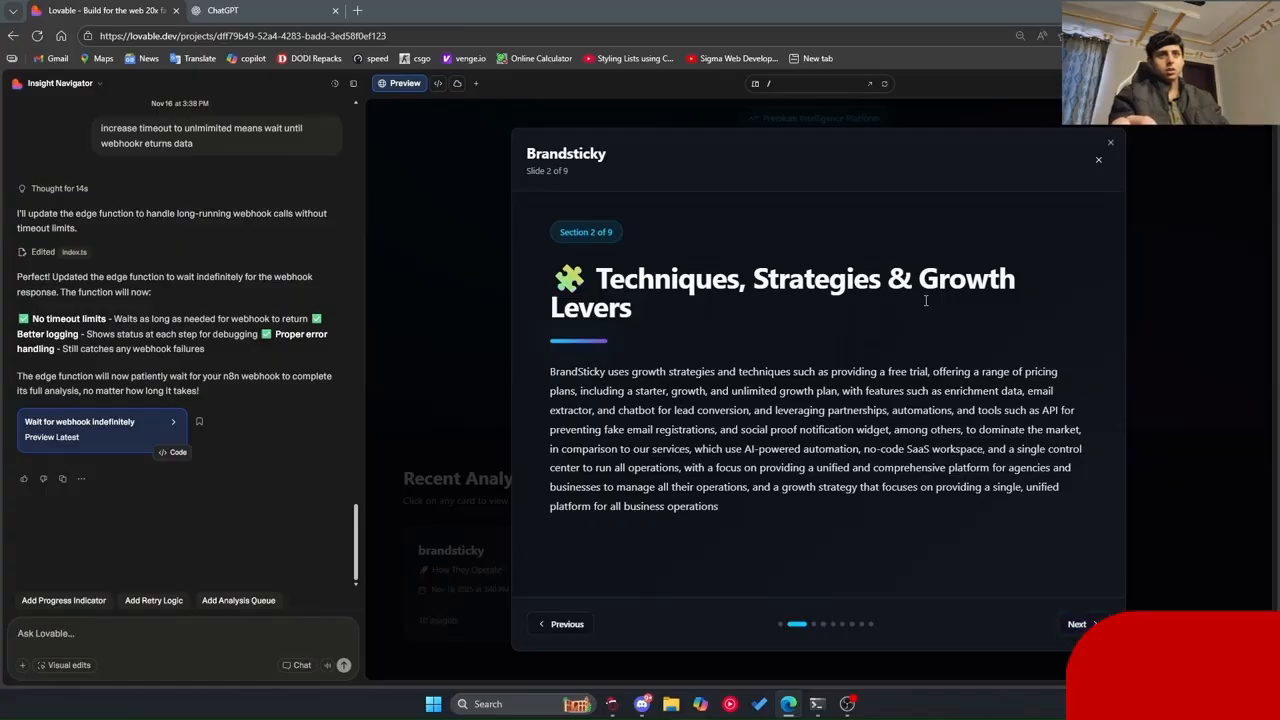
click(1077, 624)
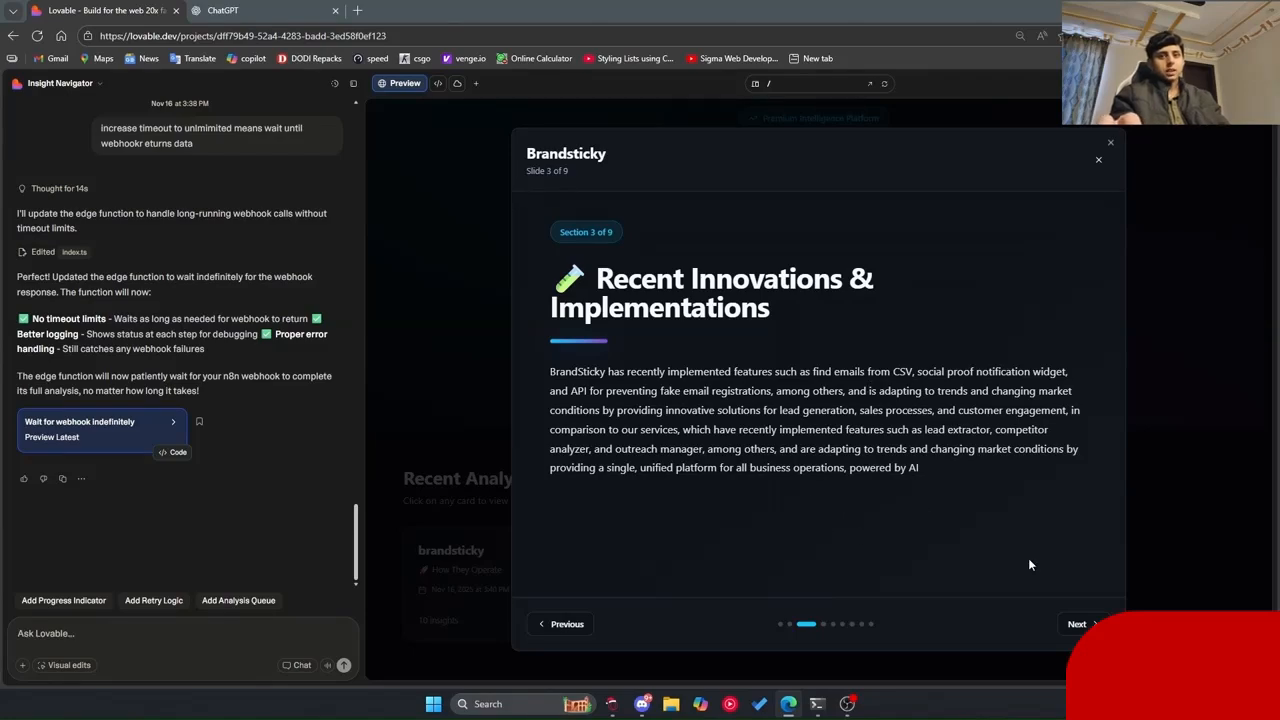
click(1077, 624)
click(1075, 624)
click(1075, 624)
click(1075, 624)
click(1075, 624)
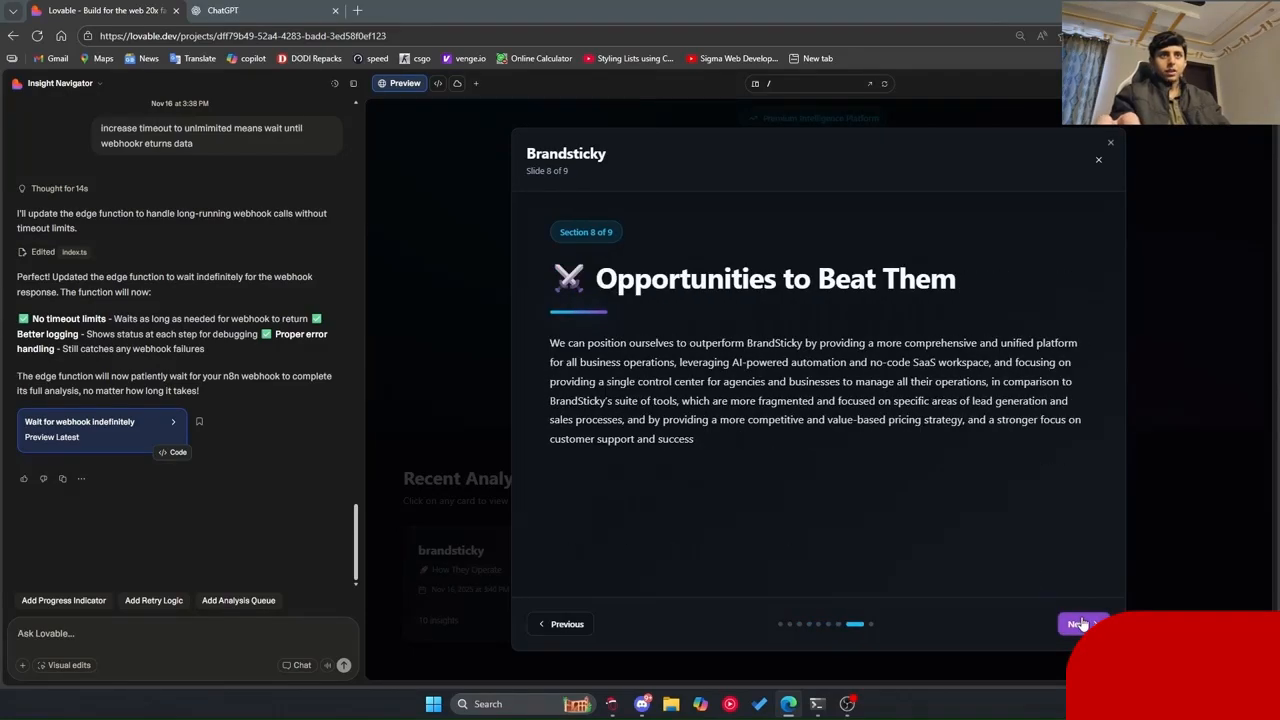
click(1080, 624)
click(1108, 144)
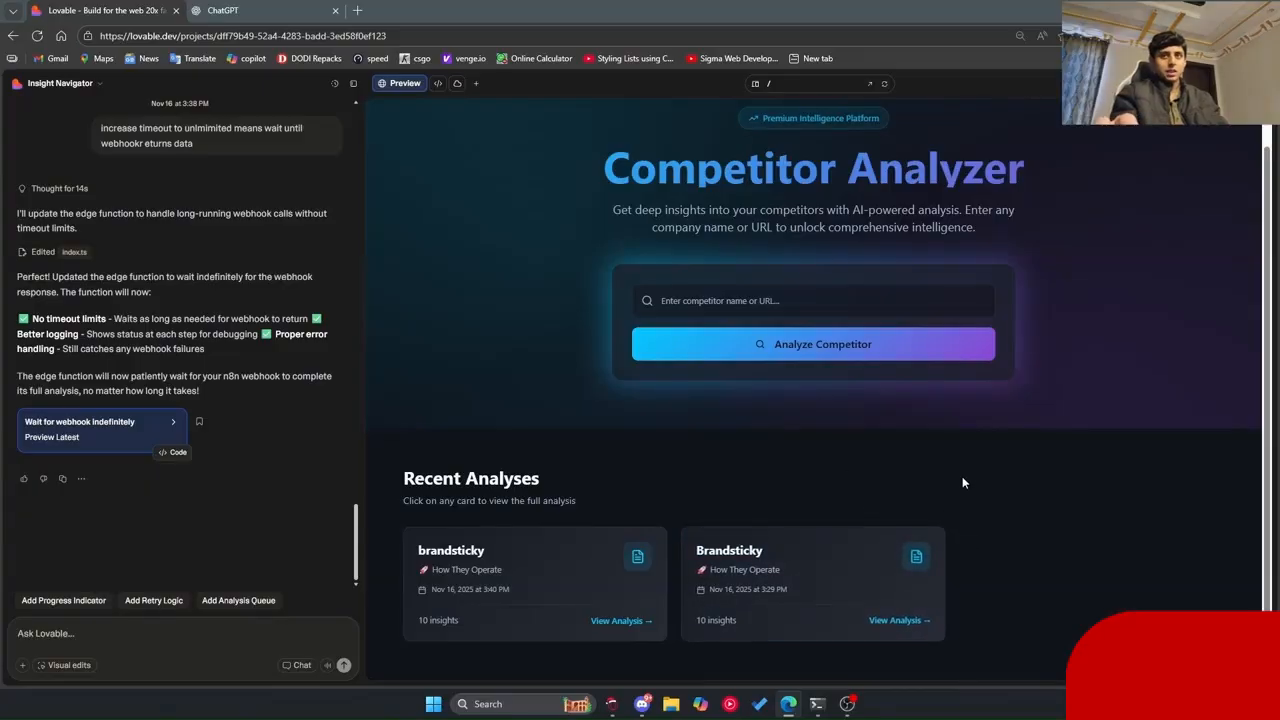
Step: Publish the Lovable project with an automatically generated URL slug
click(1240, 82)
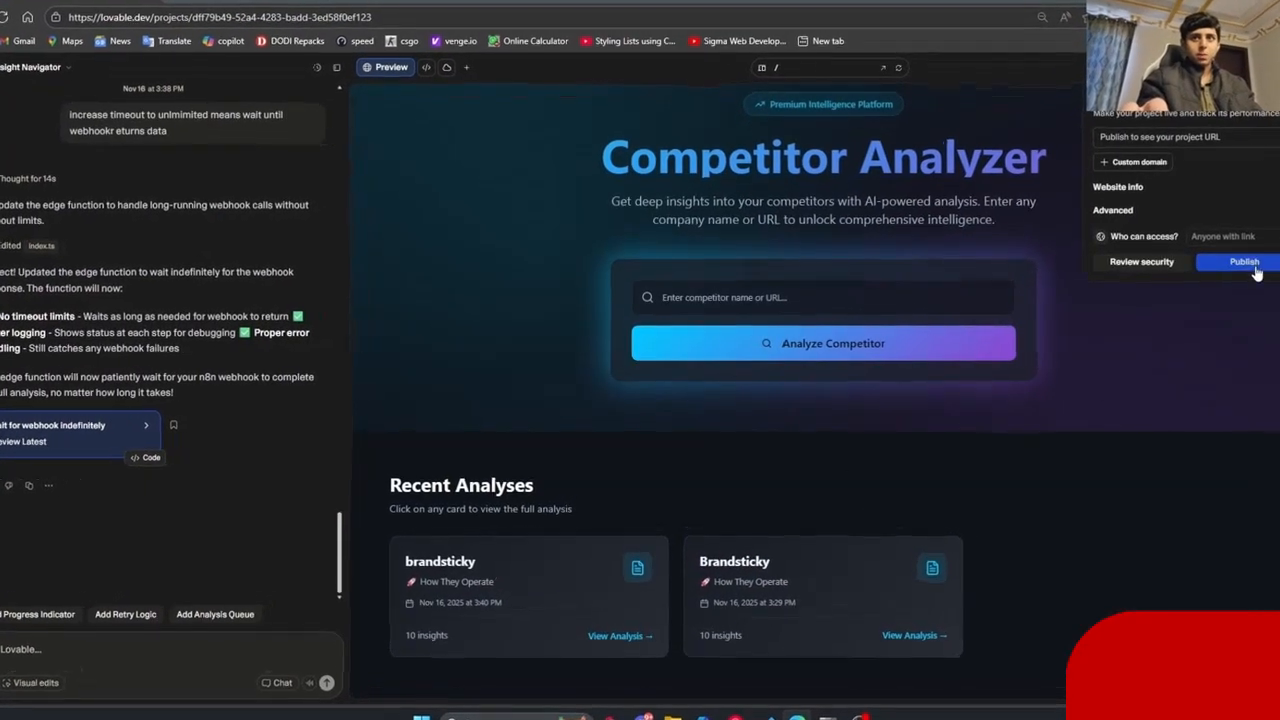
click(1258, 263)
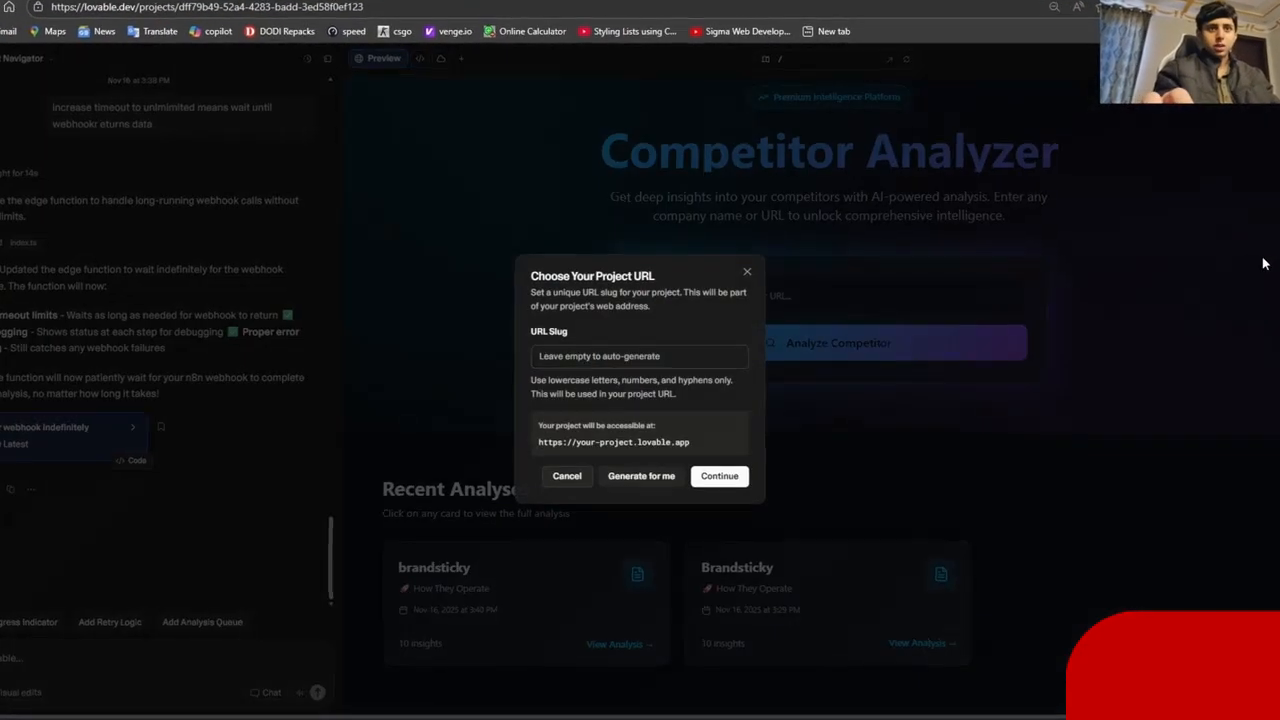
click(660, 492)
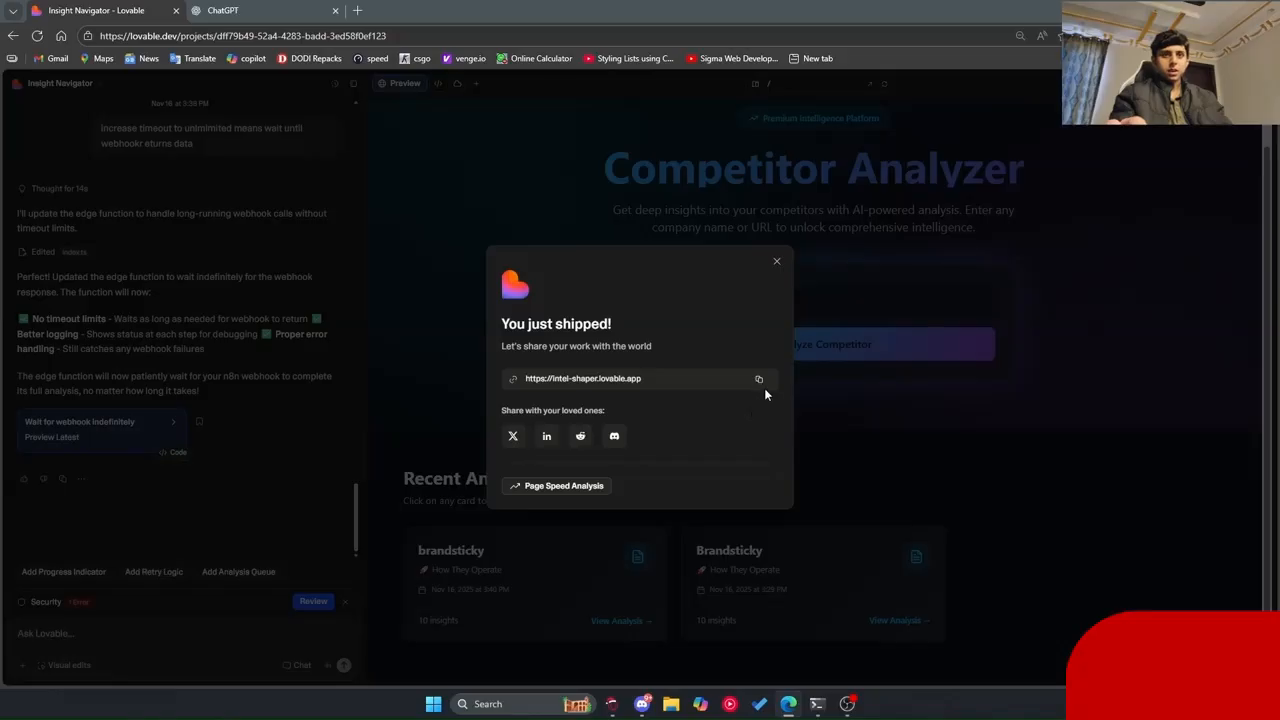
click(357, 10)
text(https://intel-shaper.lovable.app)
key(Return)
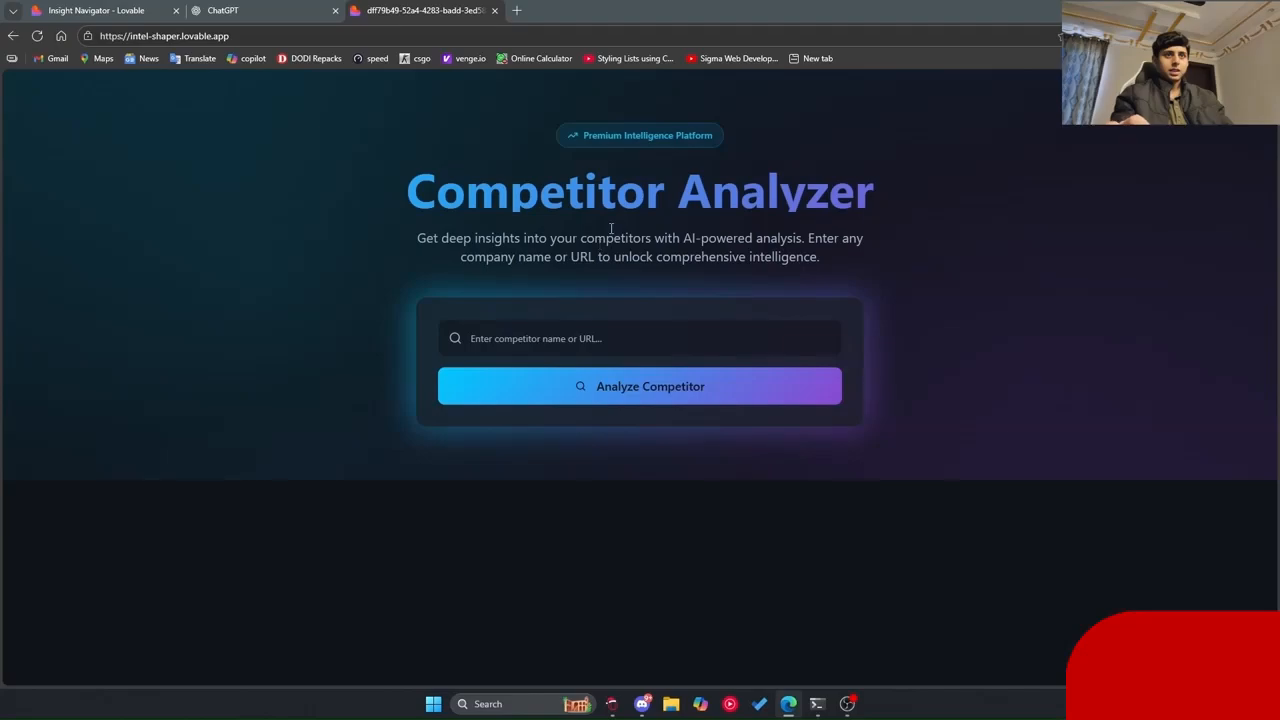
scroll(537, 546, down, 1)
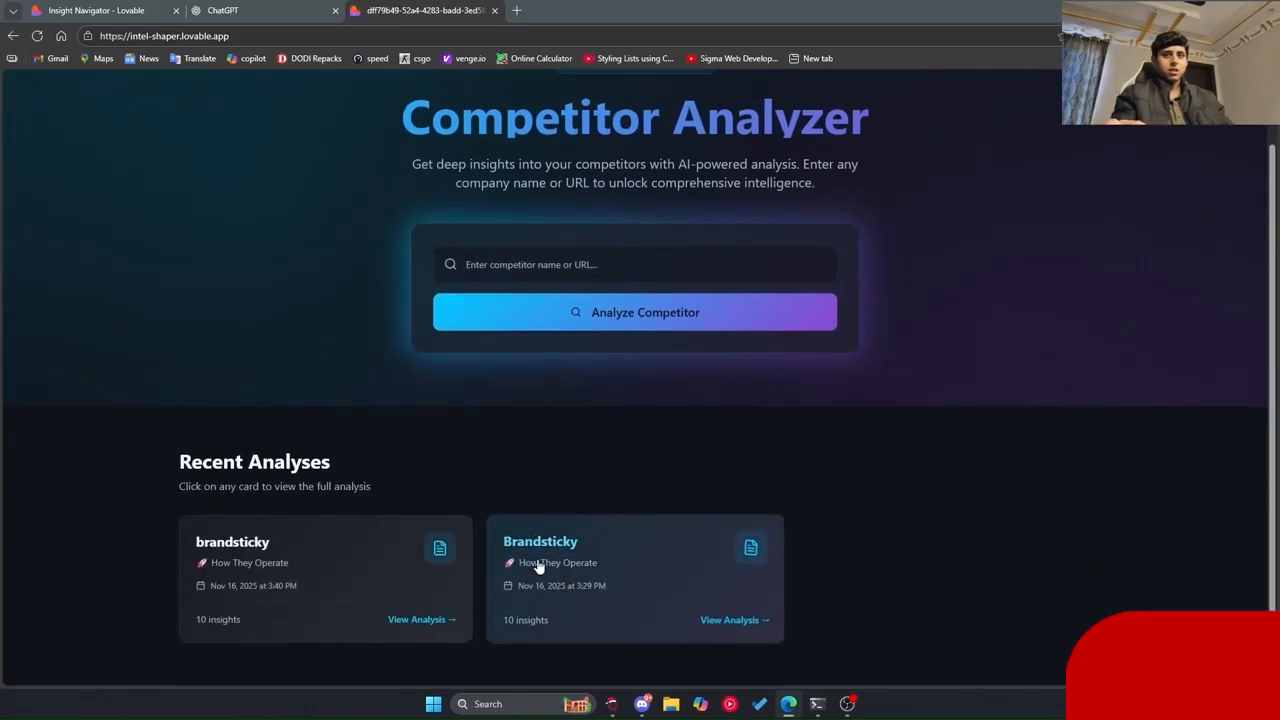